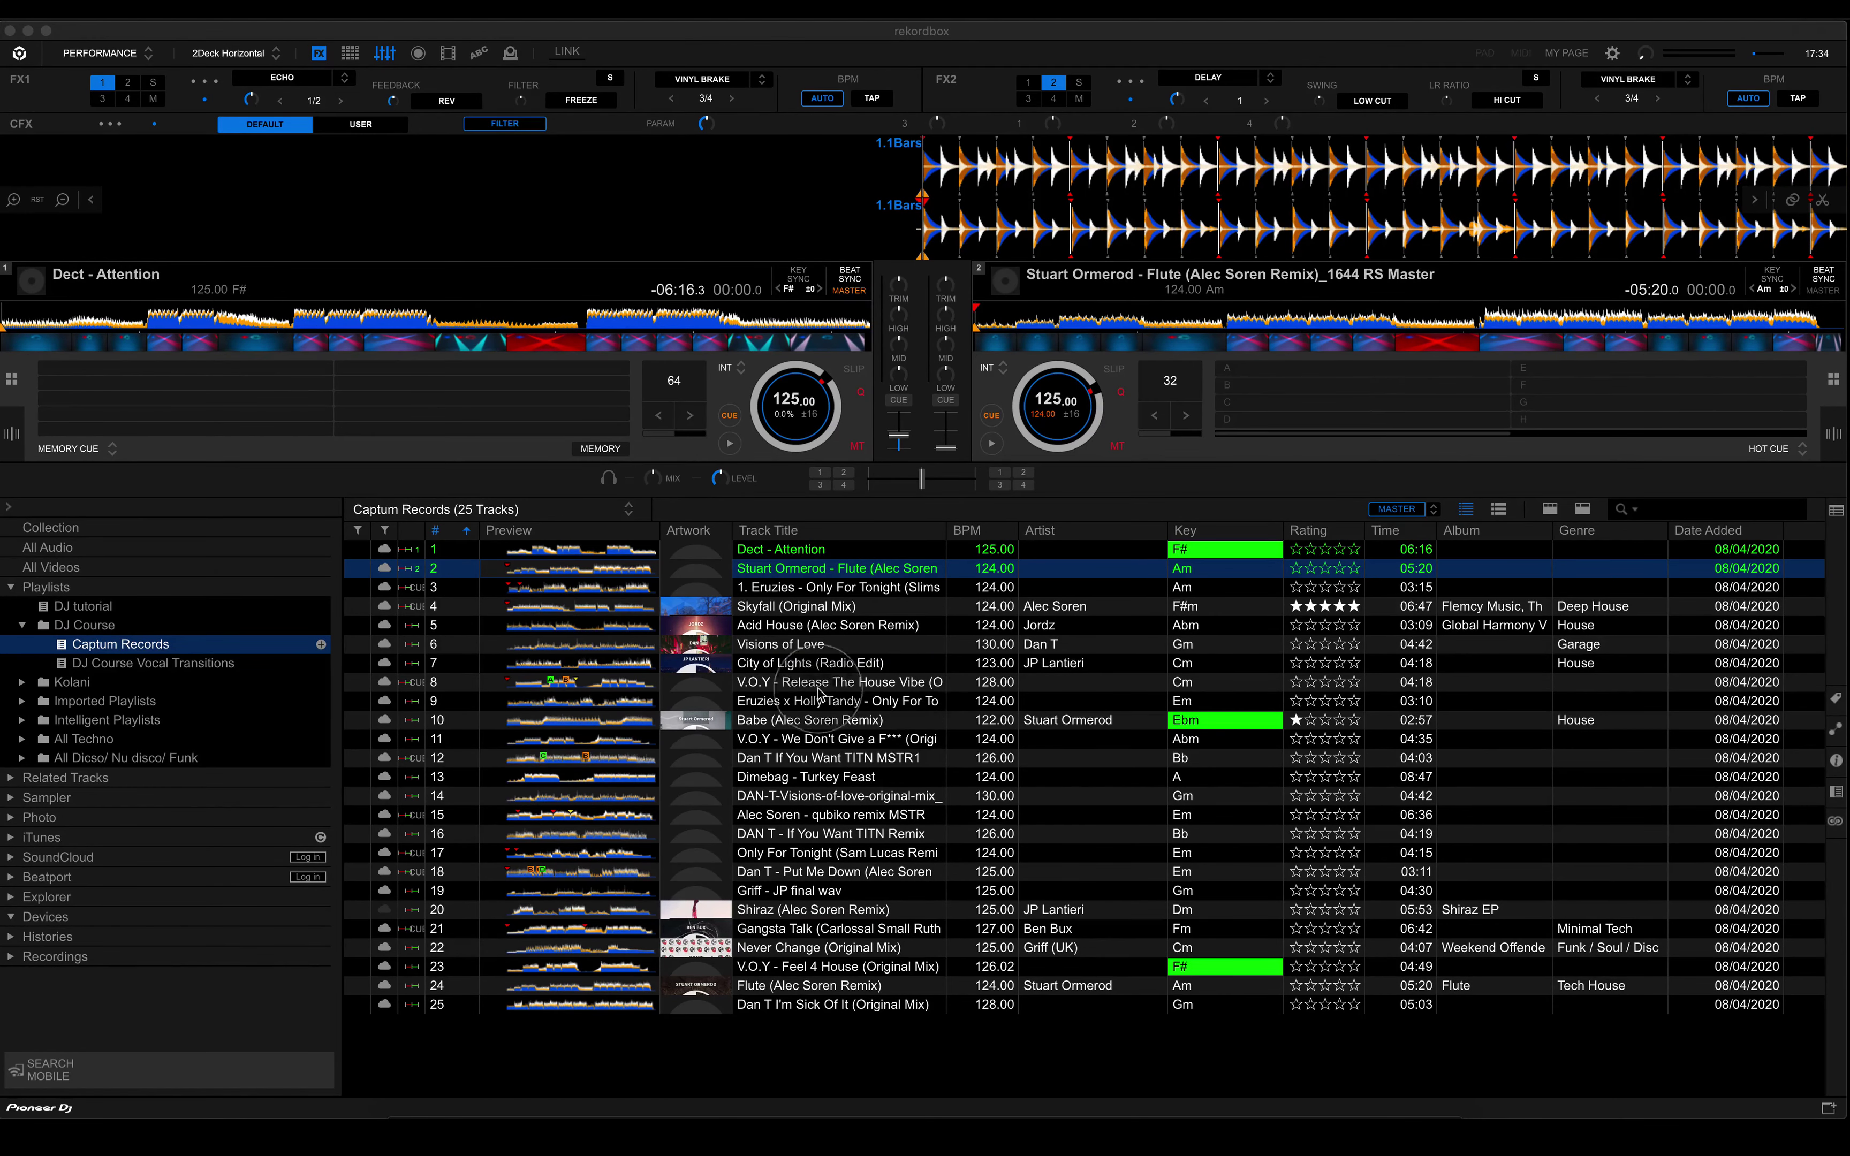
Hide and restore the effects panel, then toggle FX1 to multi-FX mode and back to single-FX mode.
click(319, 53)
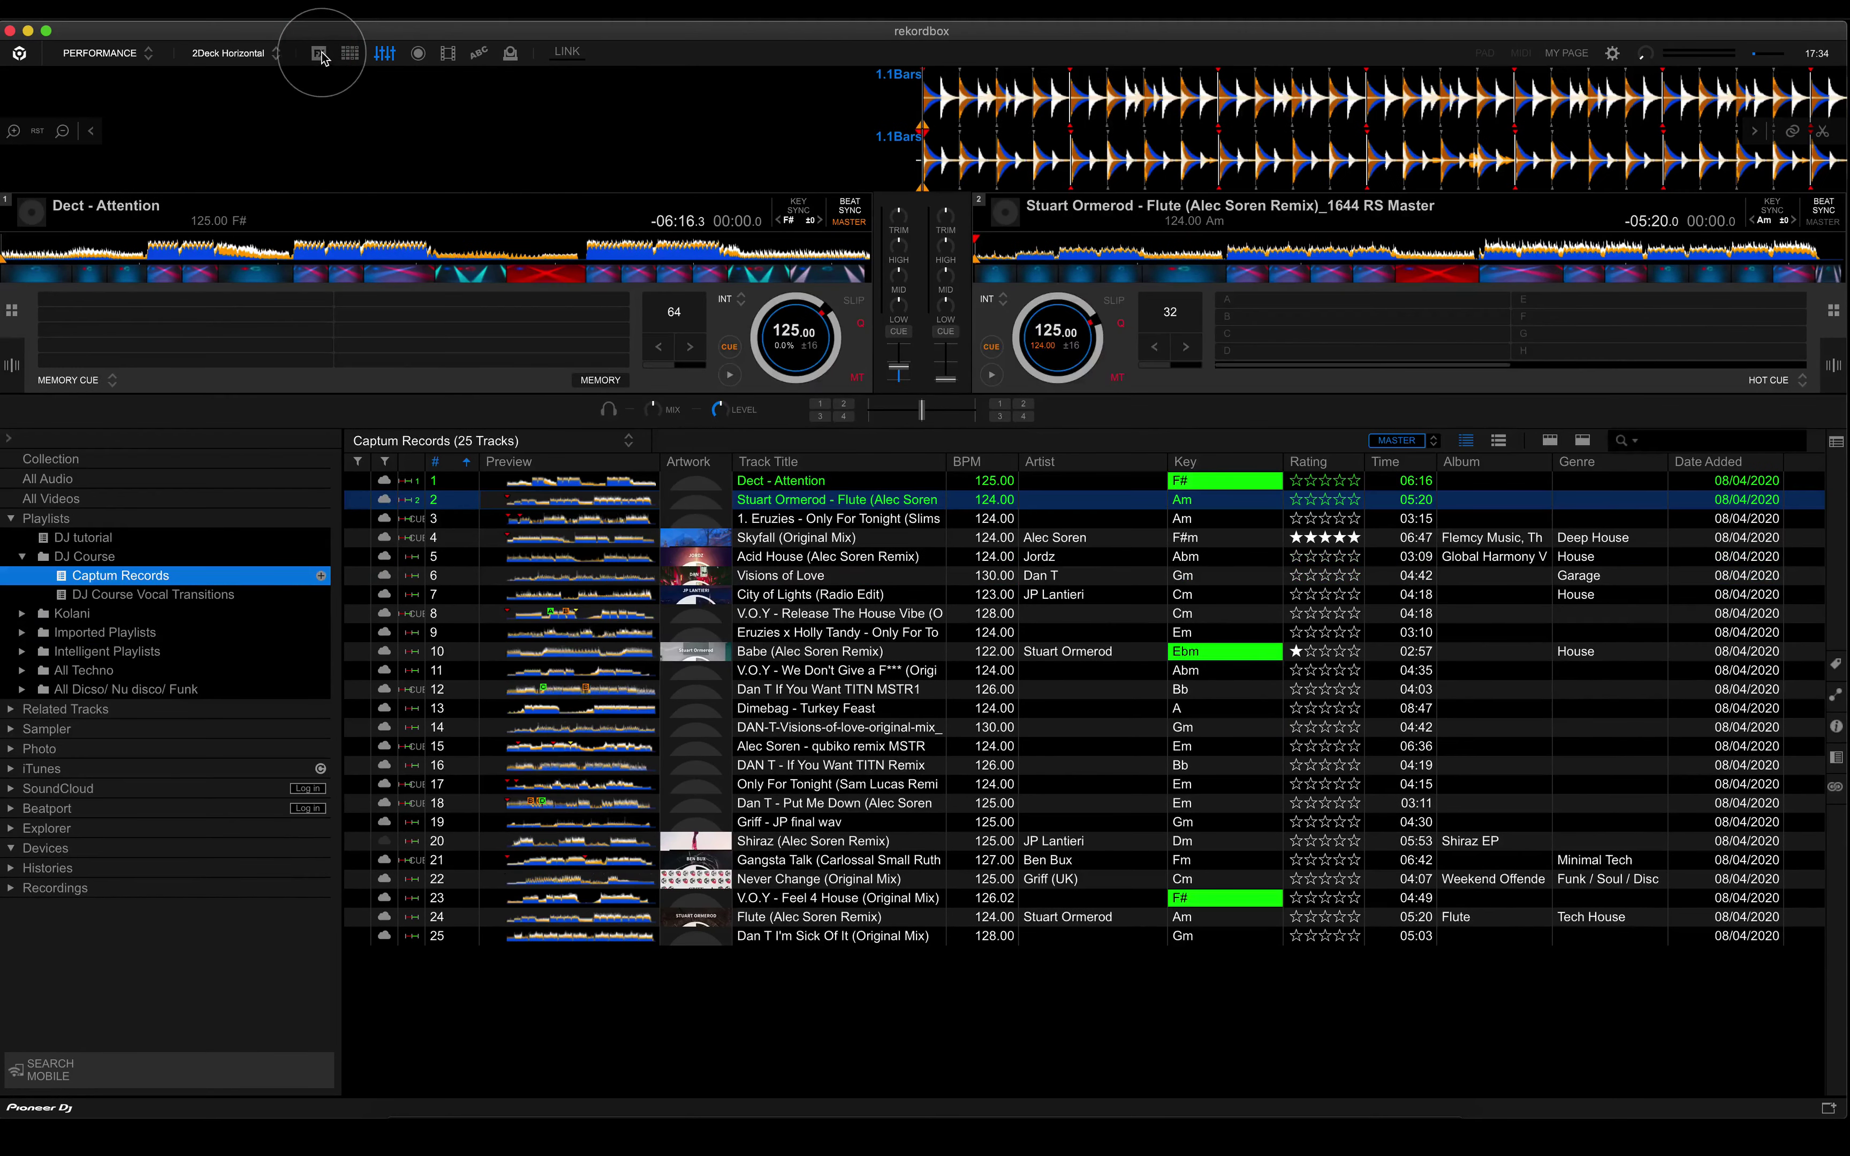
click(320, 54)
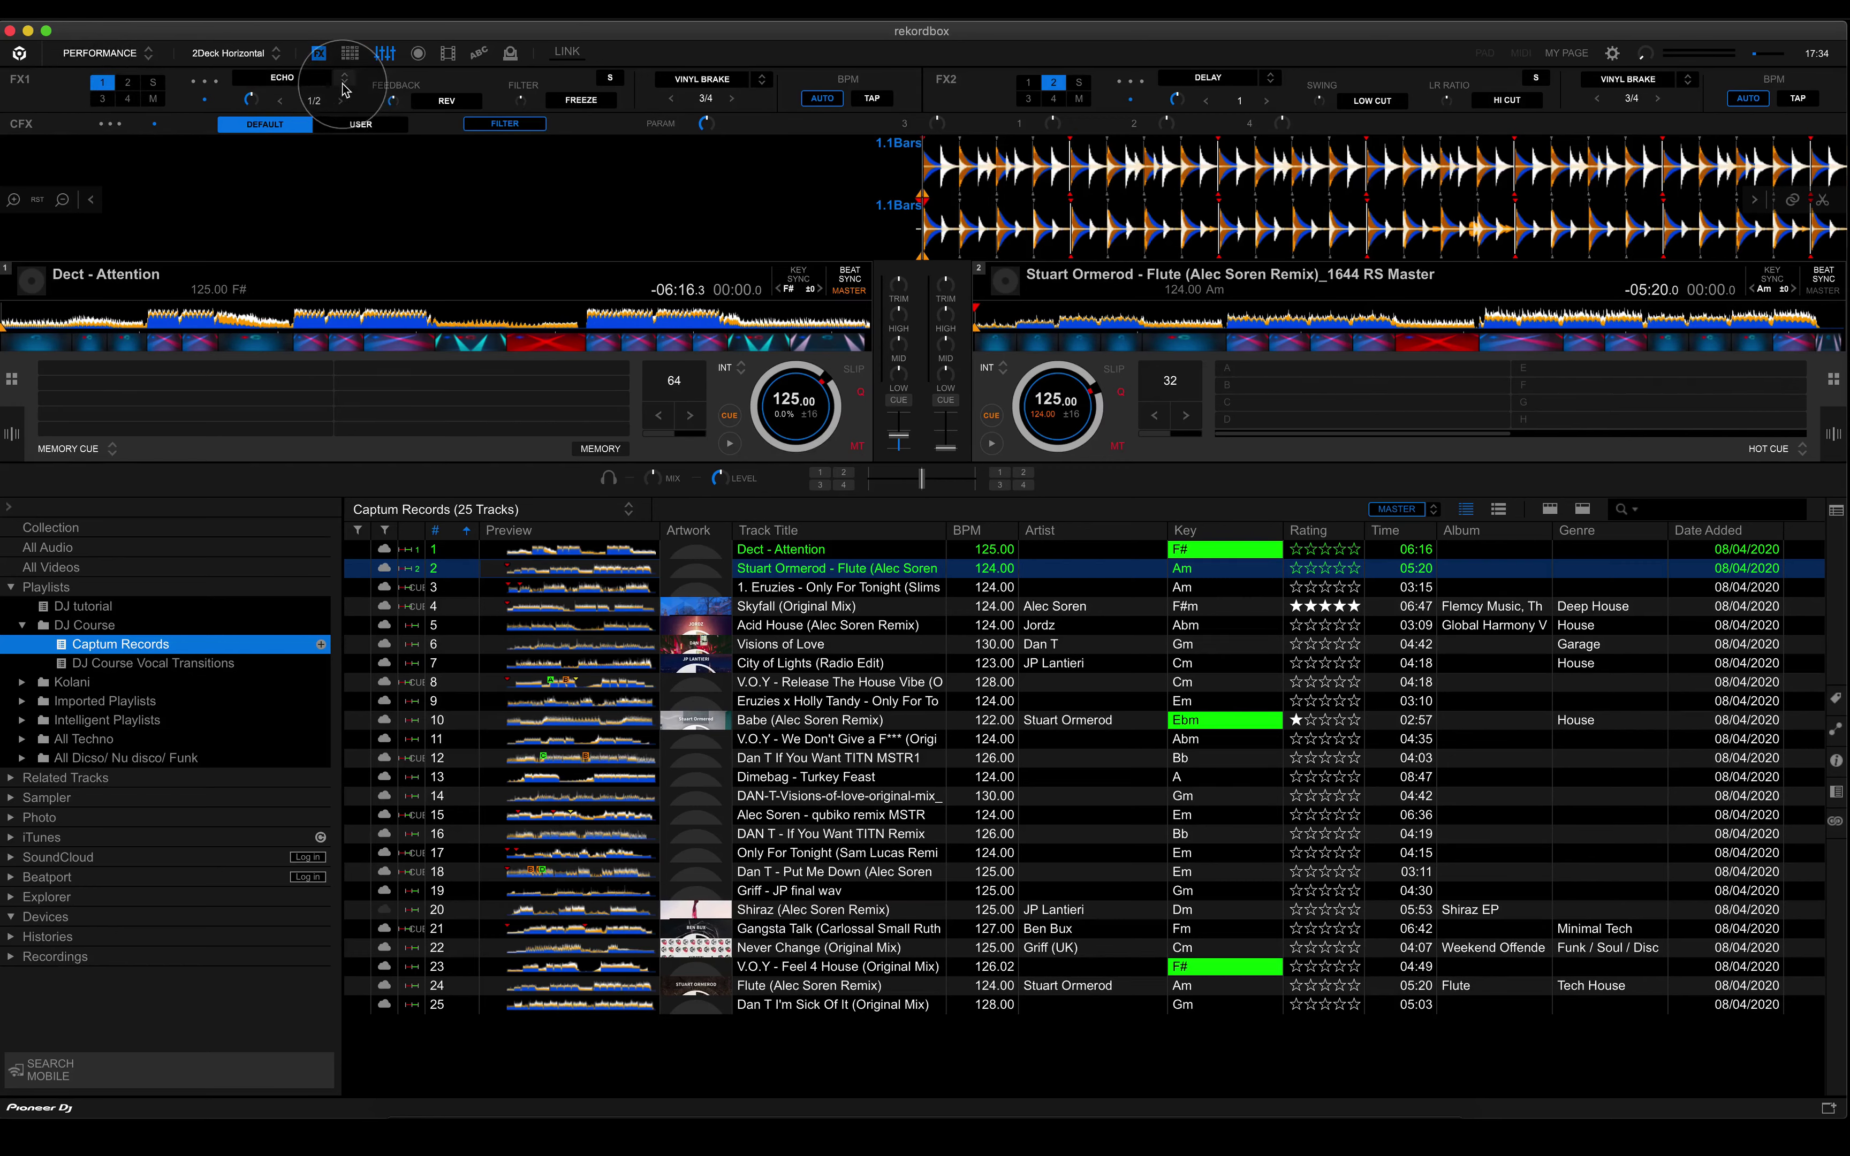
click(204, 81)
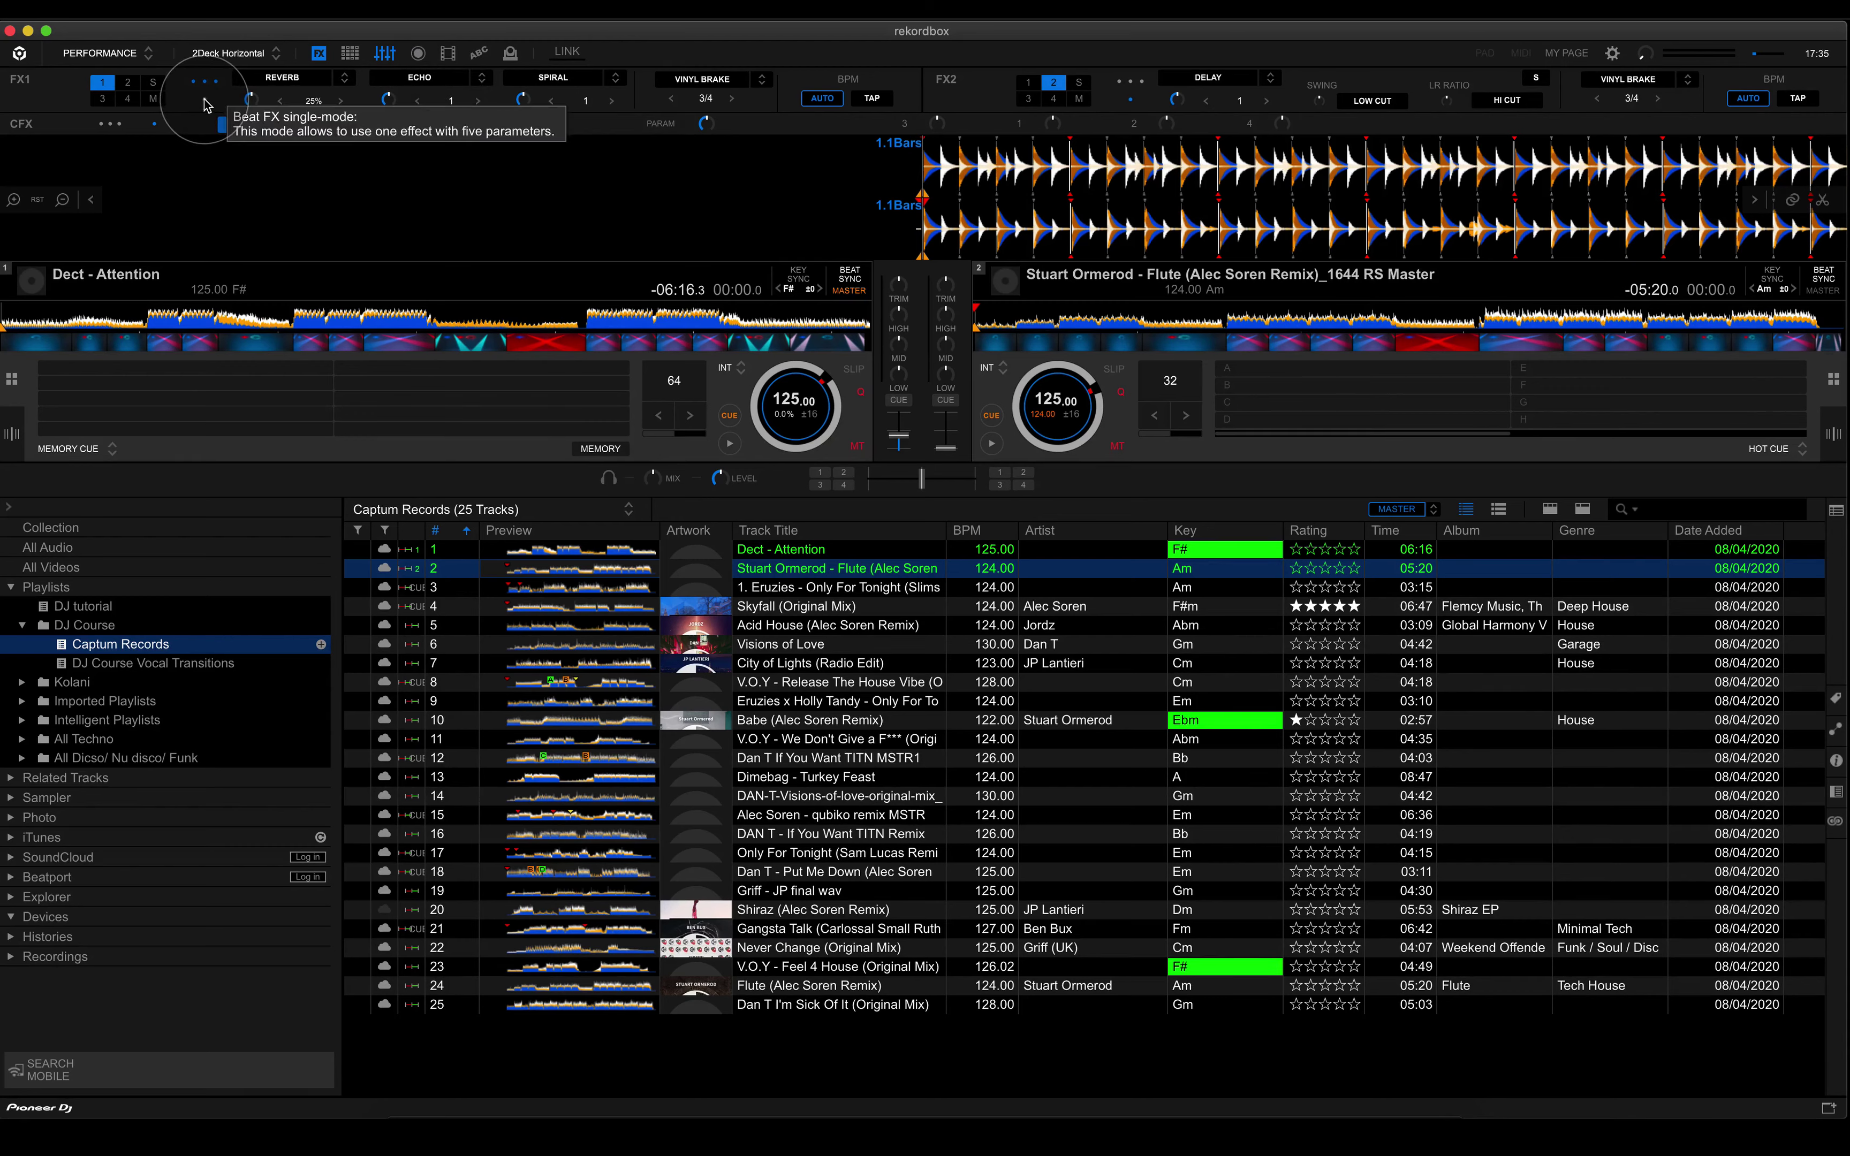
click(205, 102)
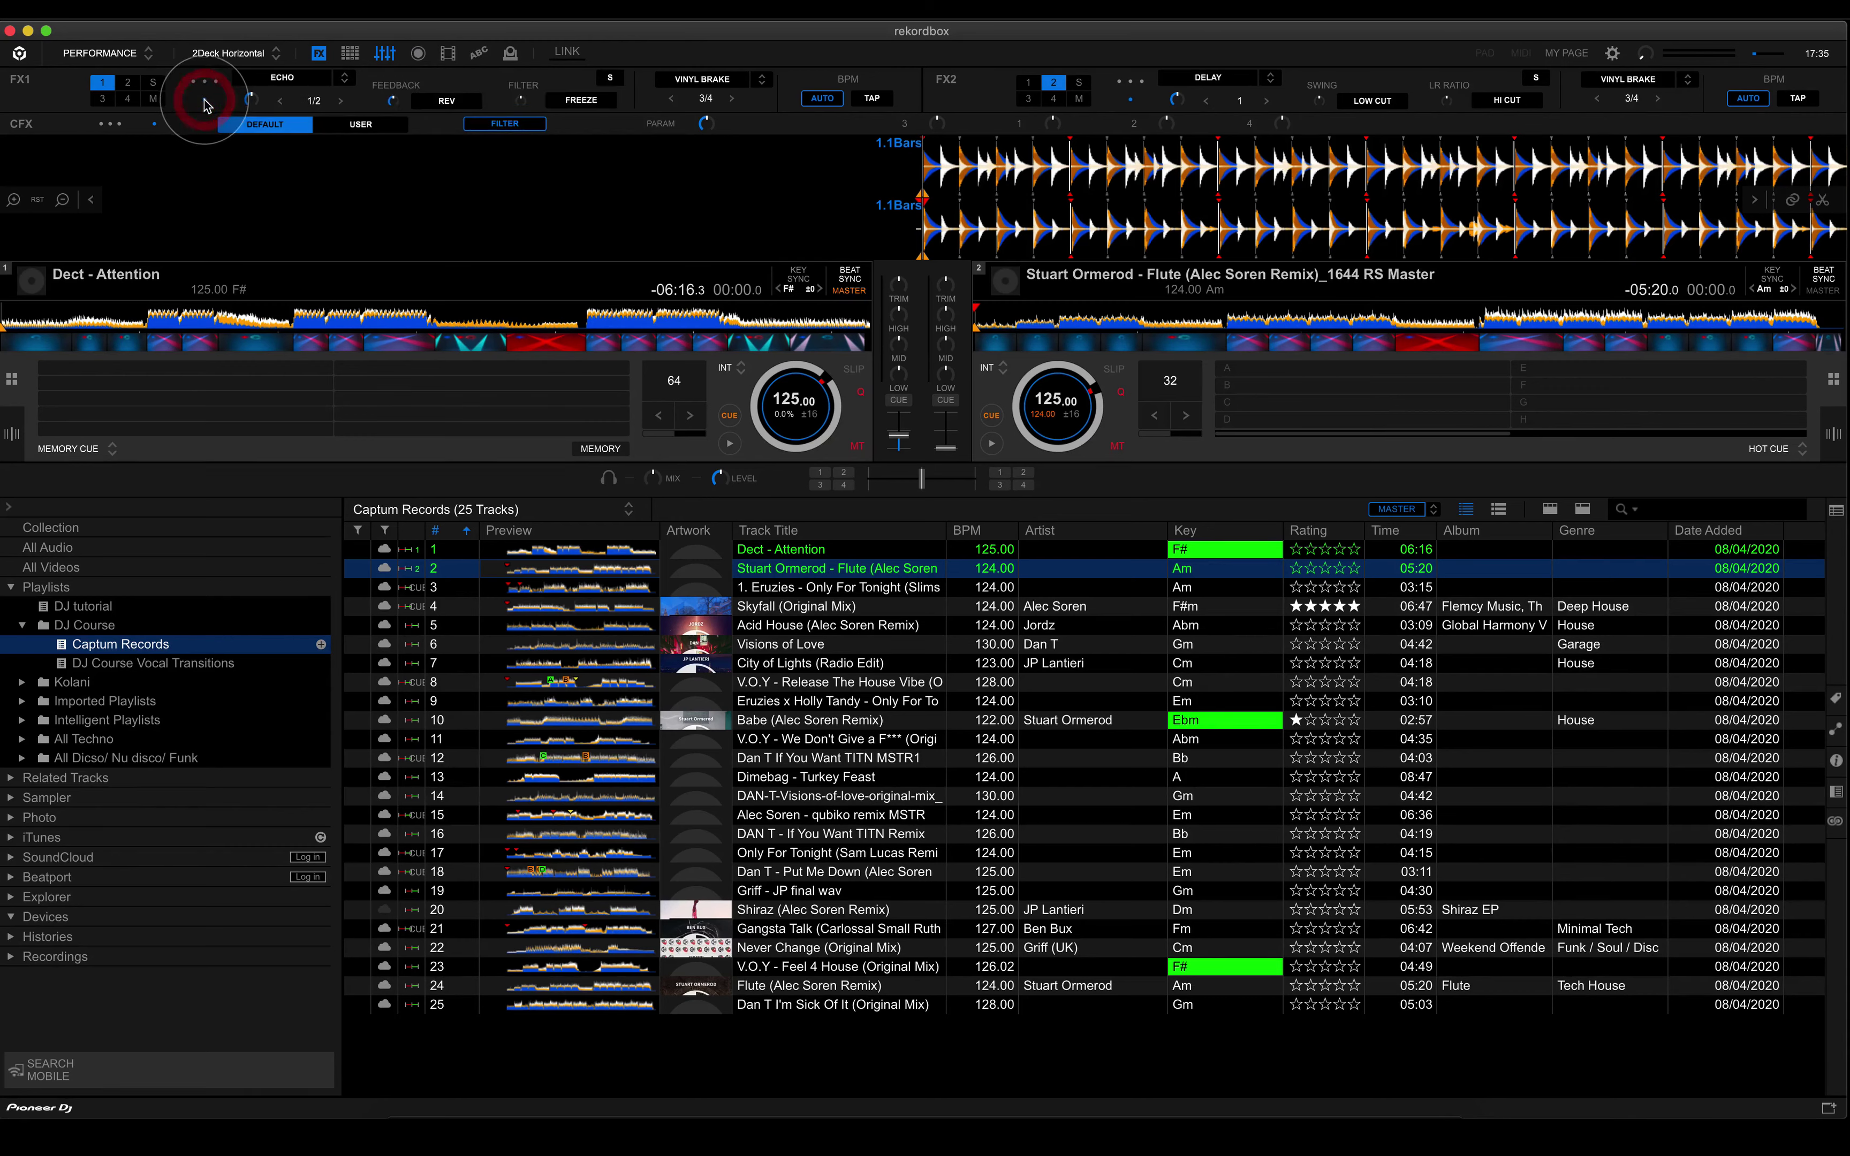
Cycle FX1's assignment from deck 1 to decks 2 and 4 and the sampler, leaving it unassigned.
click(102, 82)
click(129, 84)
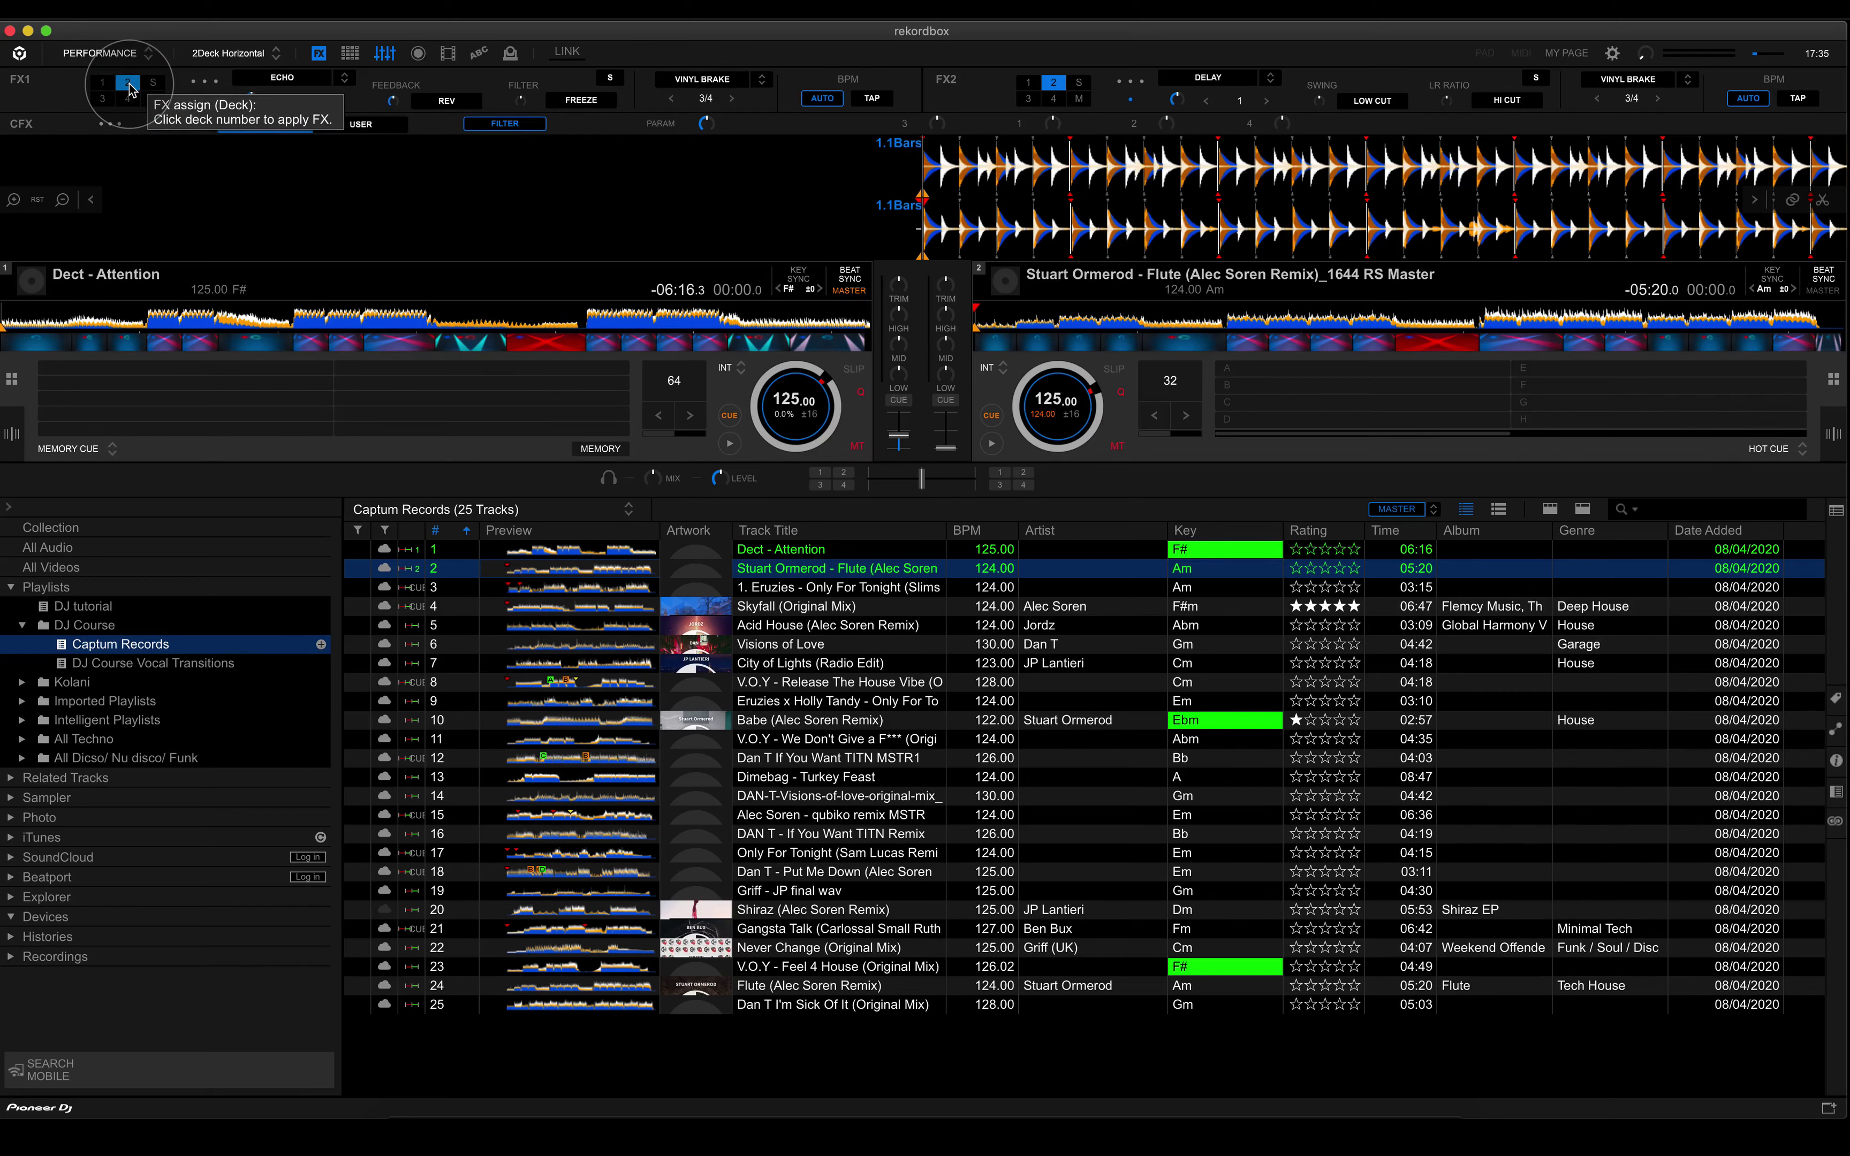
click(127, 100)
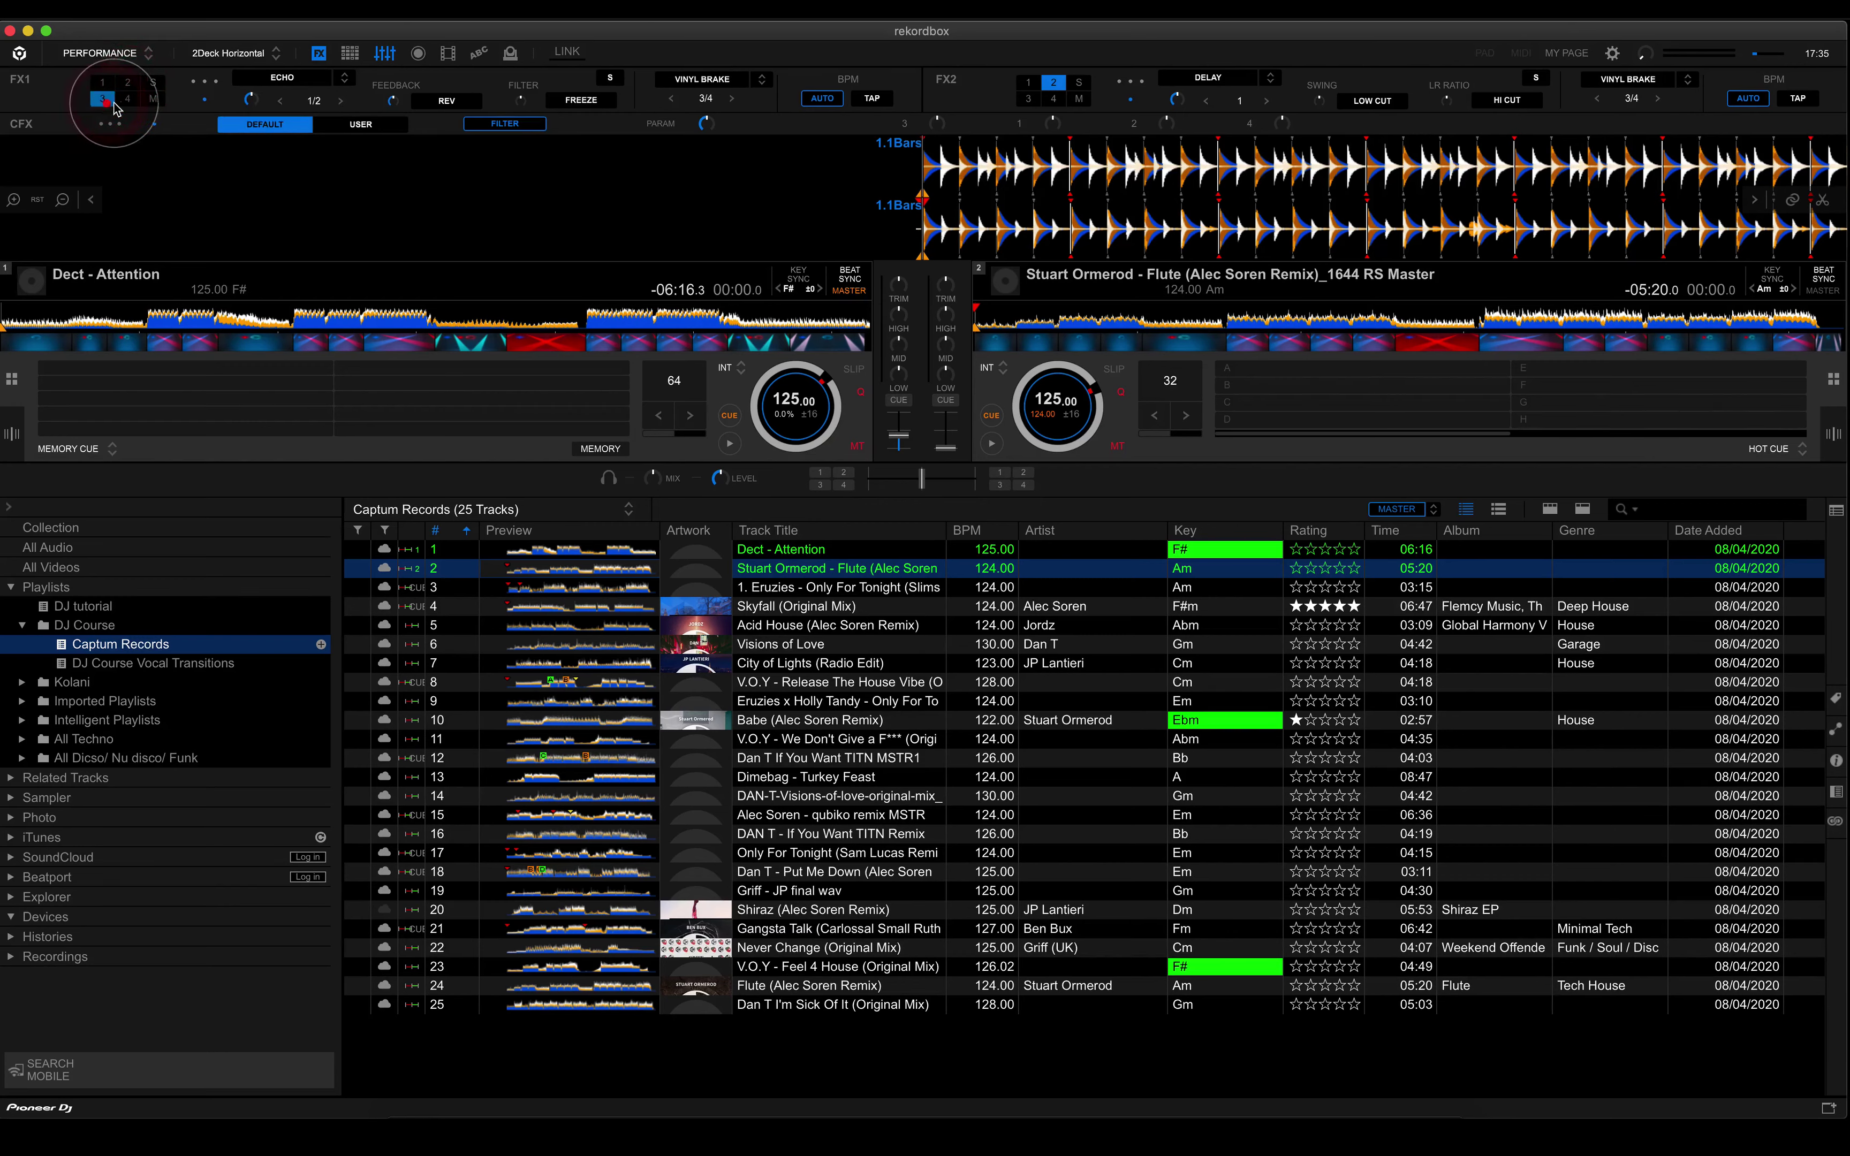
click(154, 84)
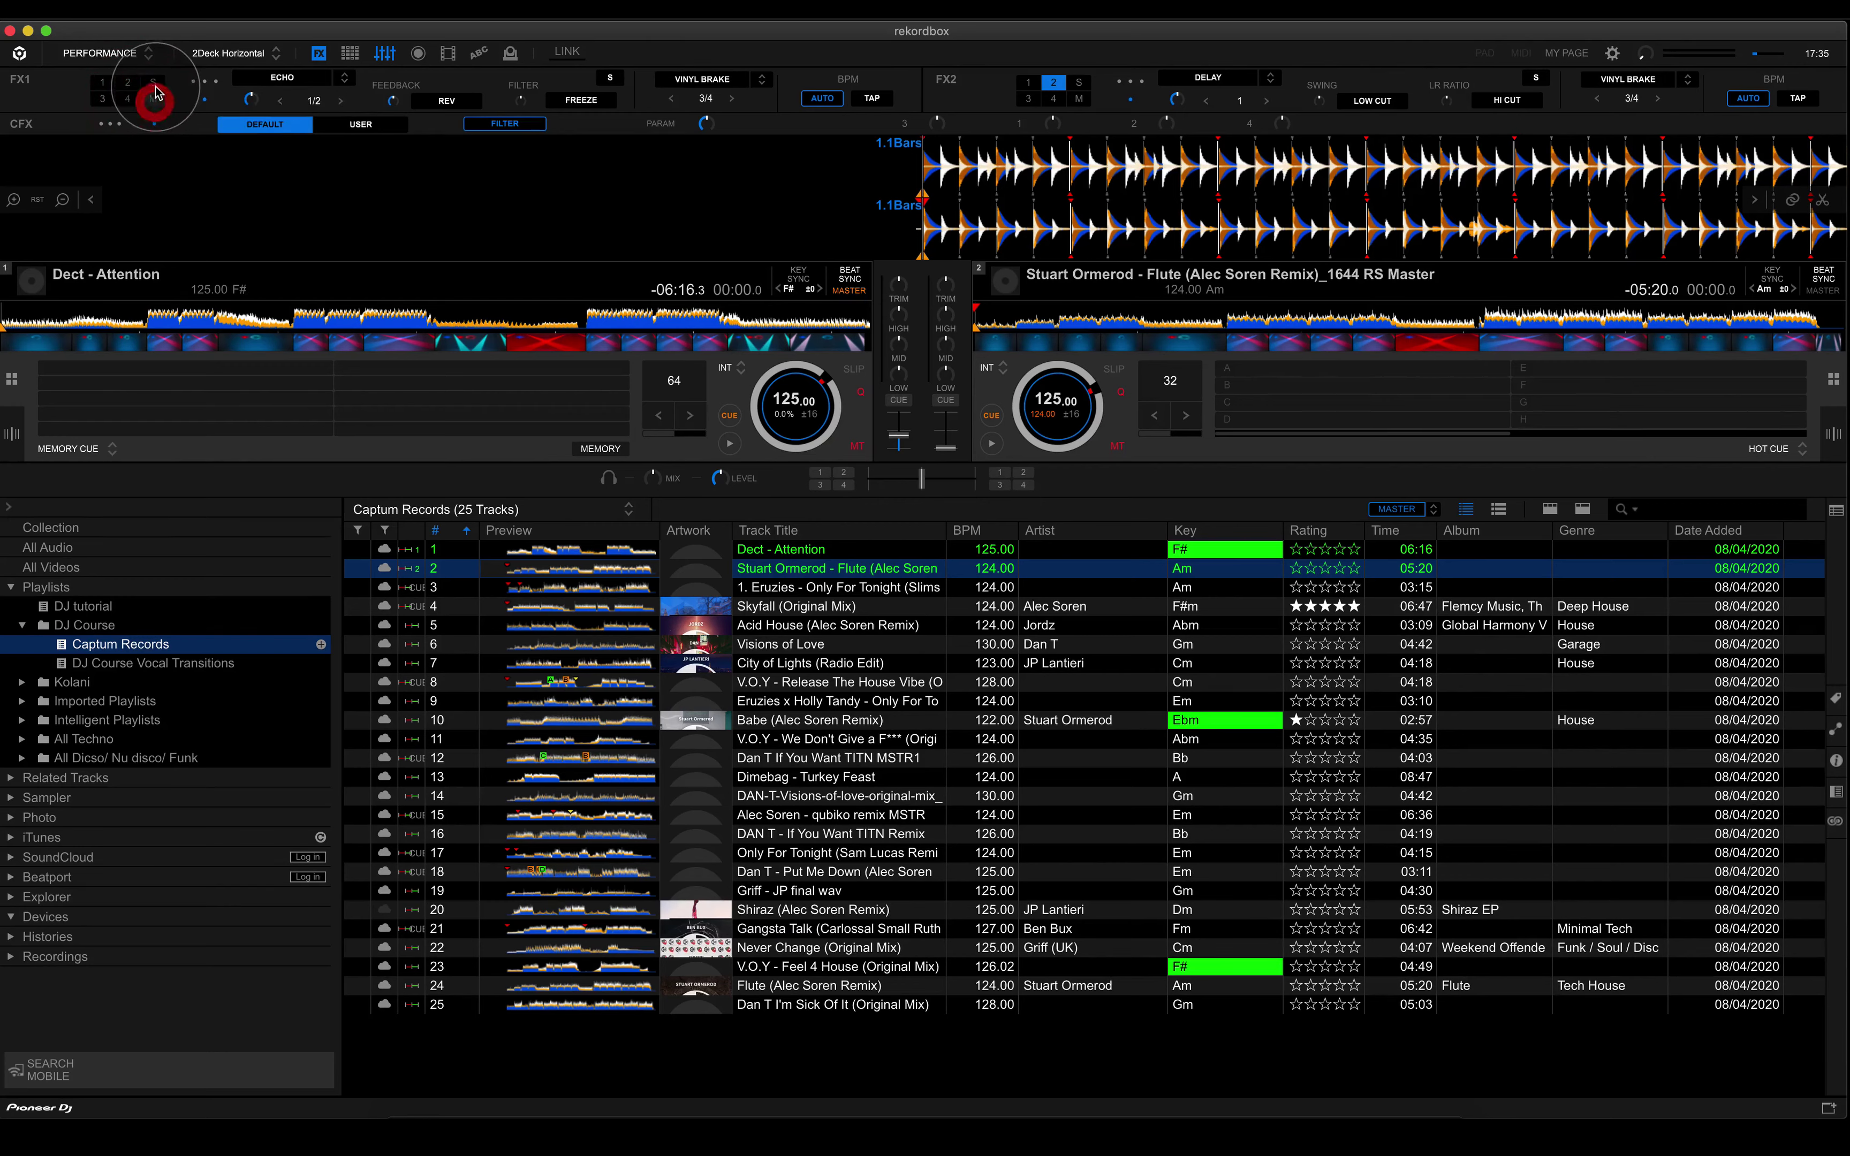
click(155, 84)
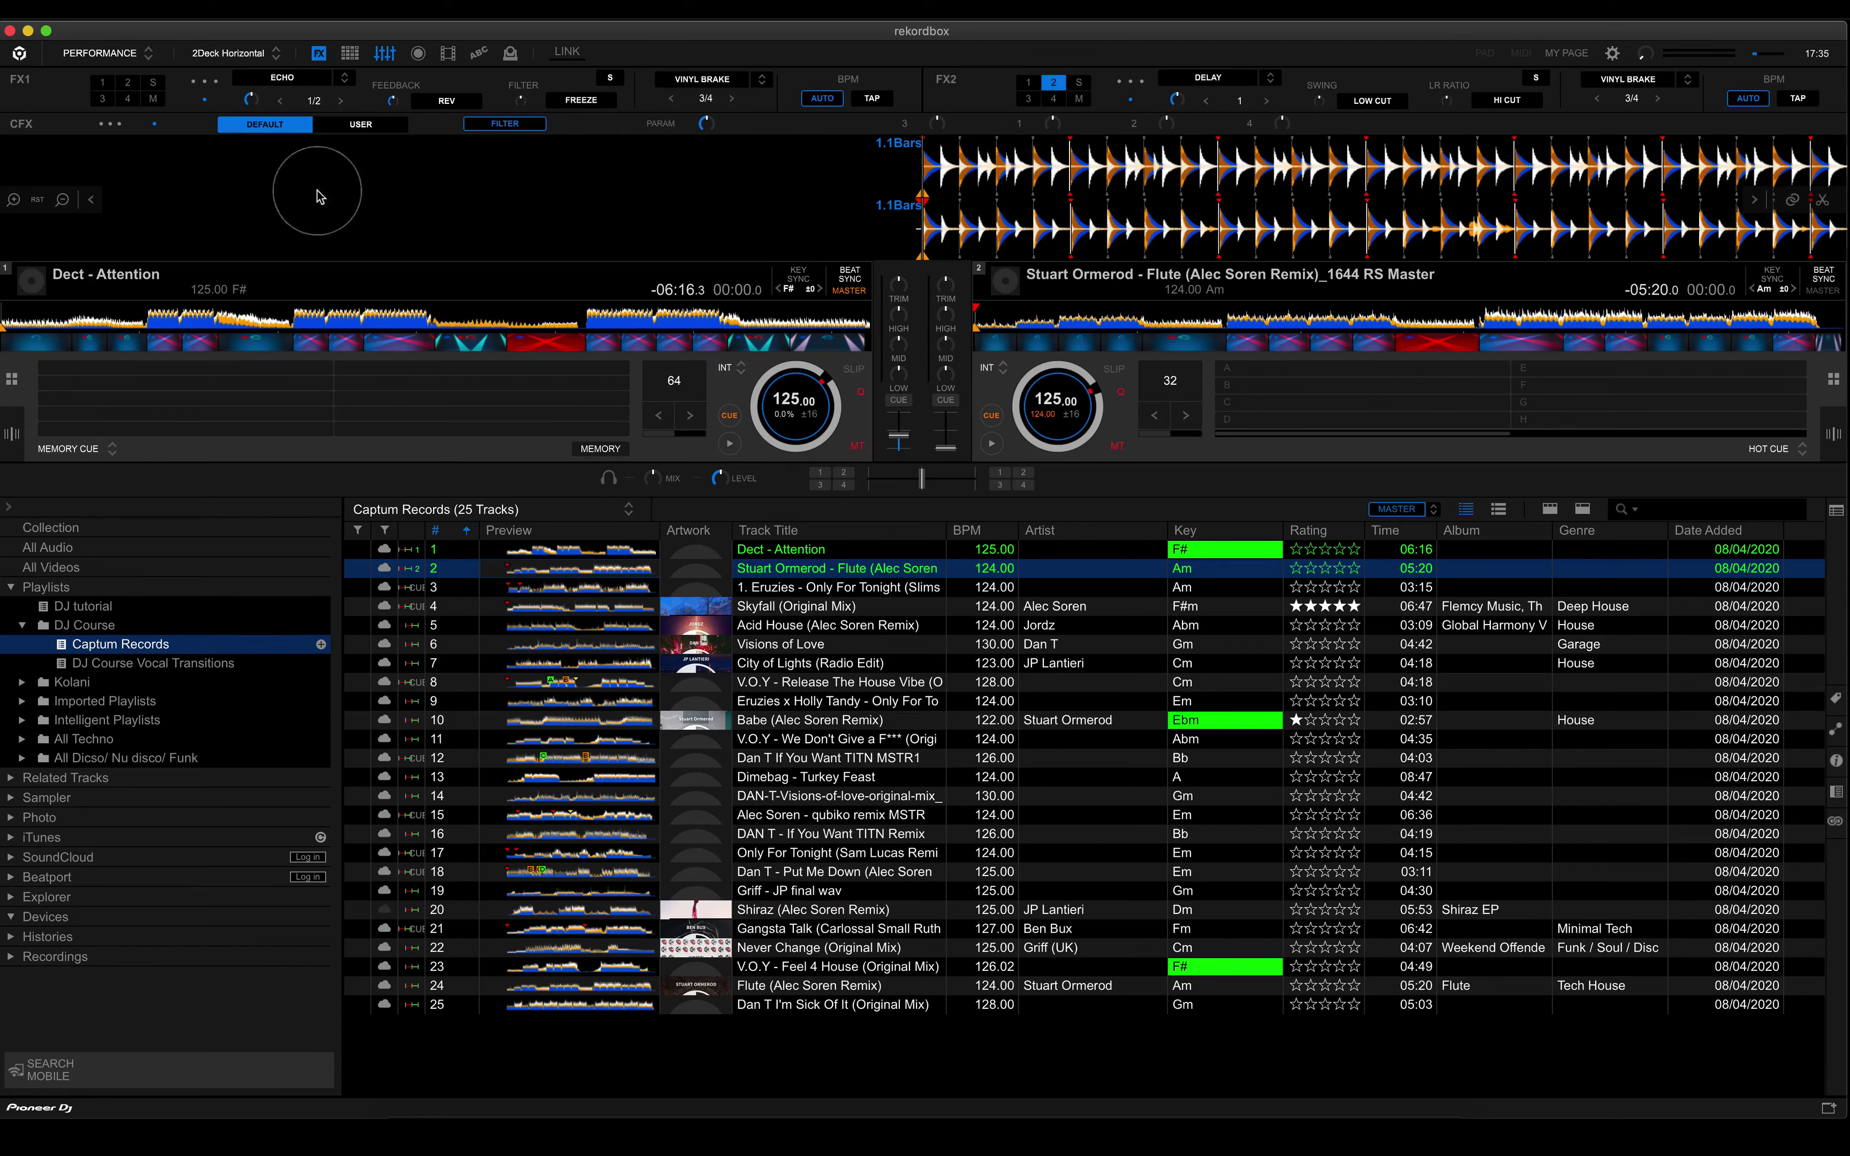
Assign FX1 to deck 2 and confirm Echo remains its selected effect.
click(125, 86)
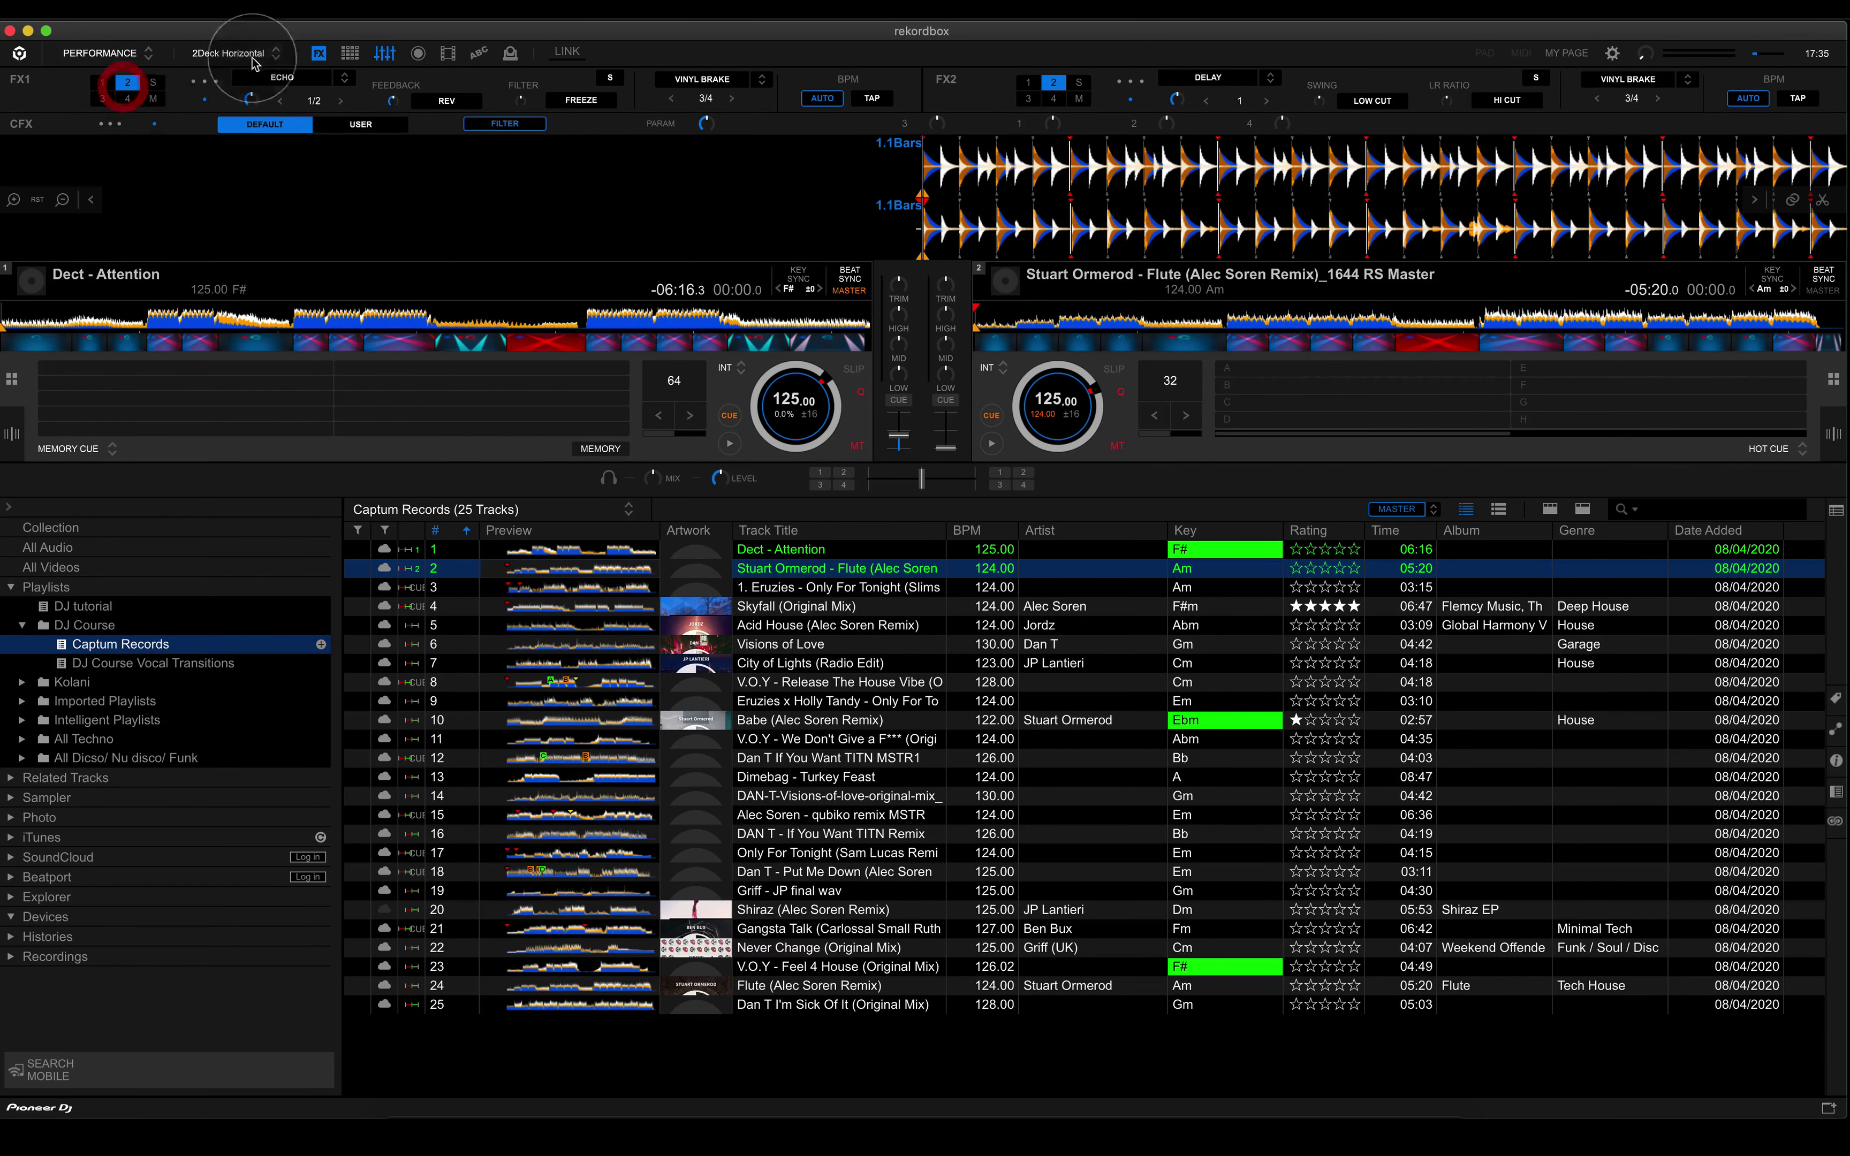
click(344, 77)
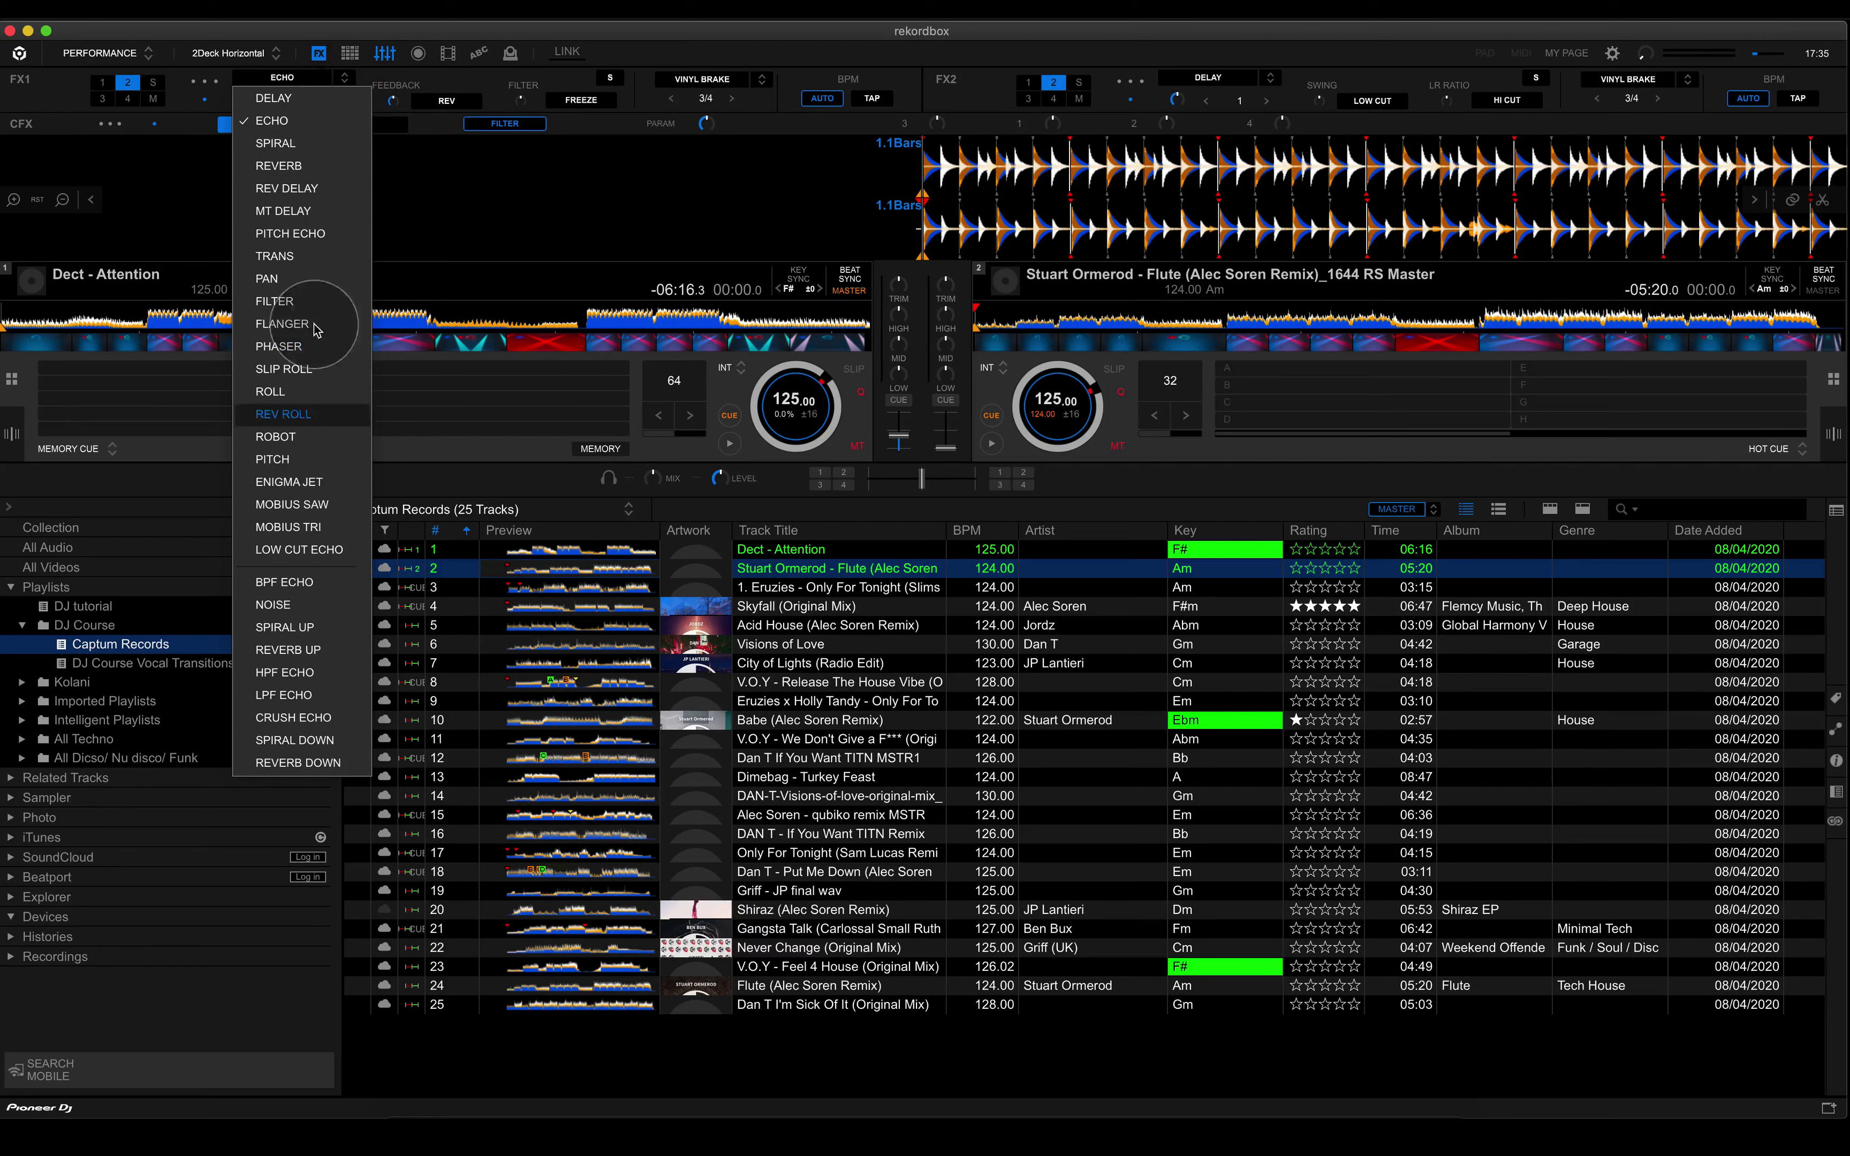
click(344, 77)
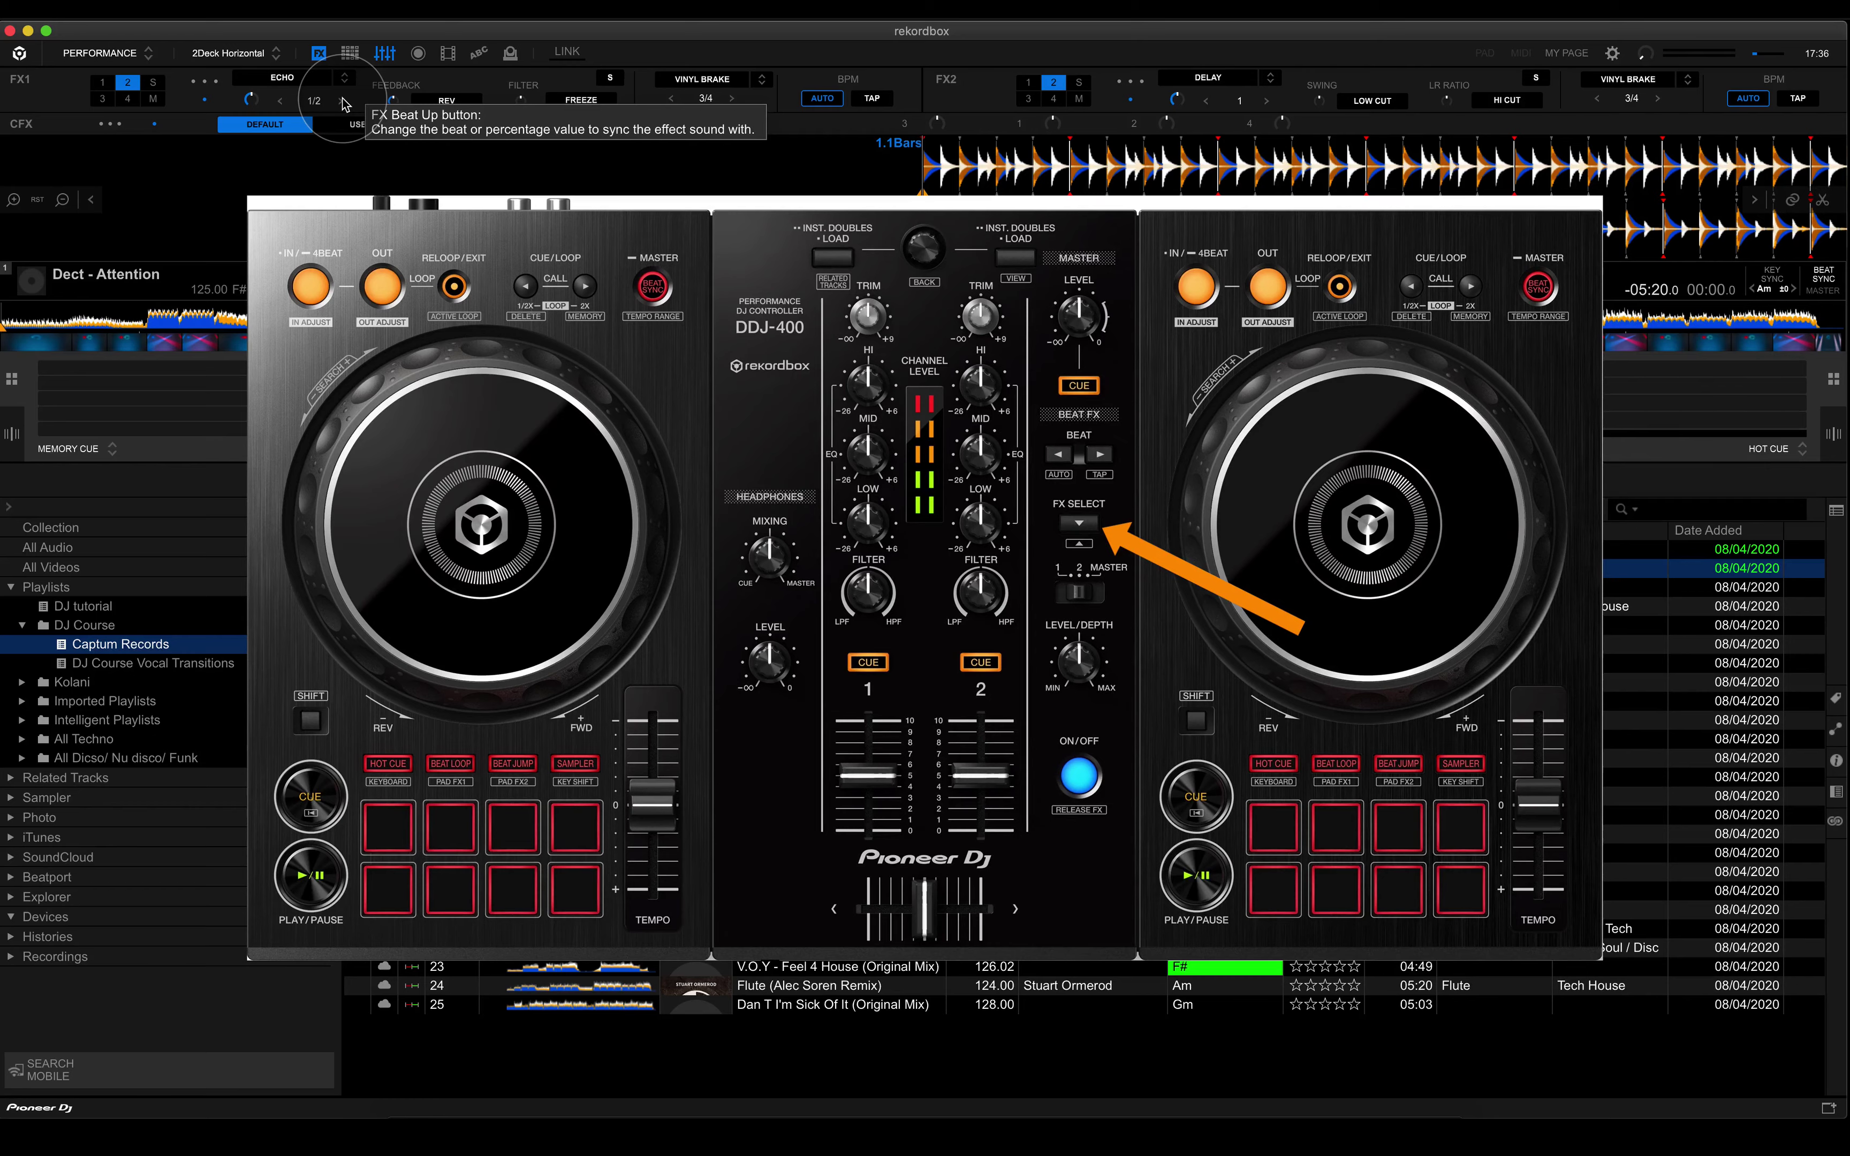
click(344, 77)
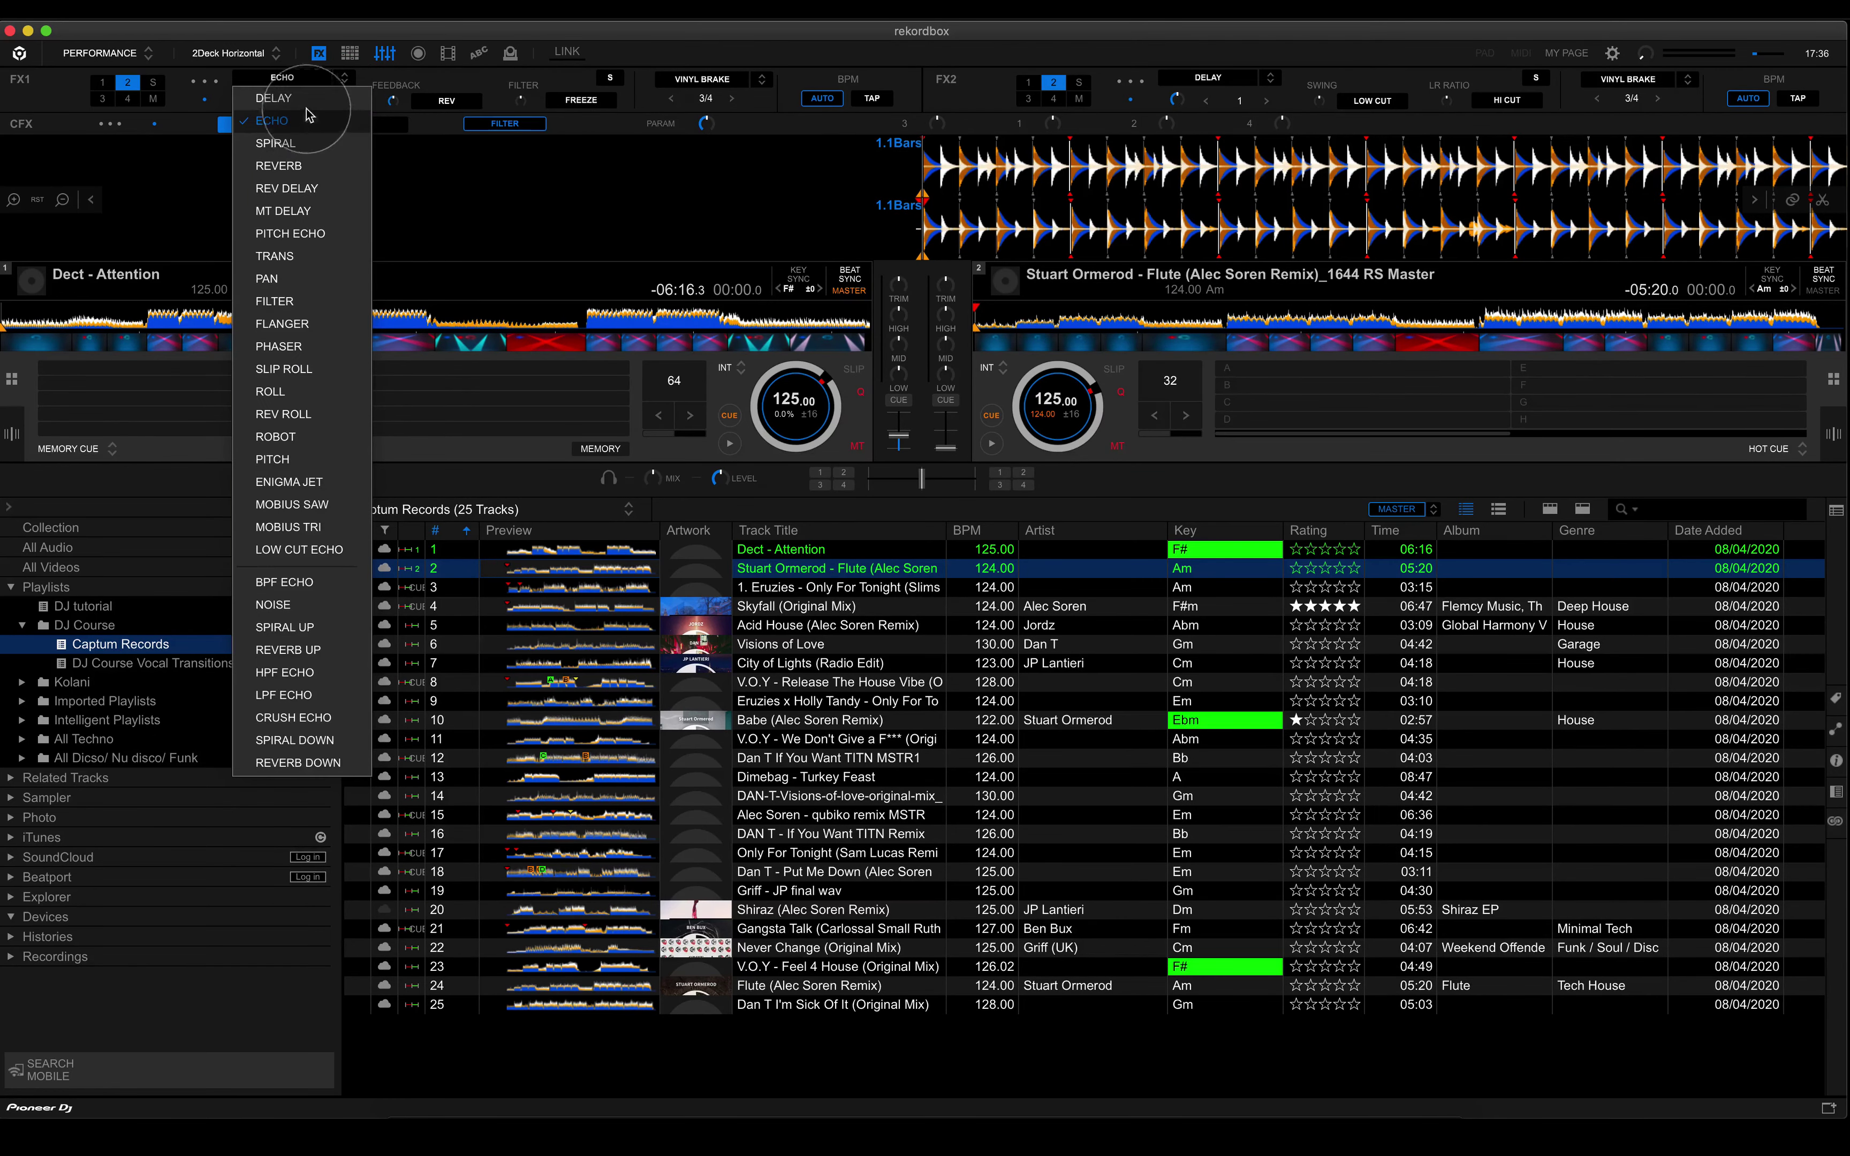
click(345, 80)
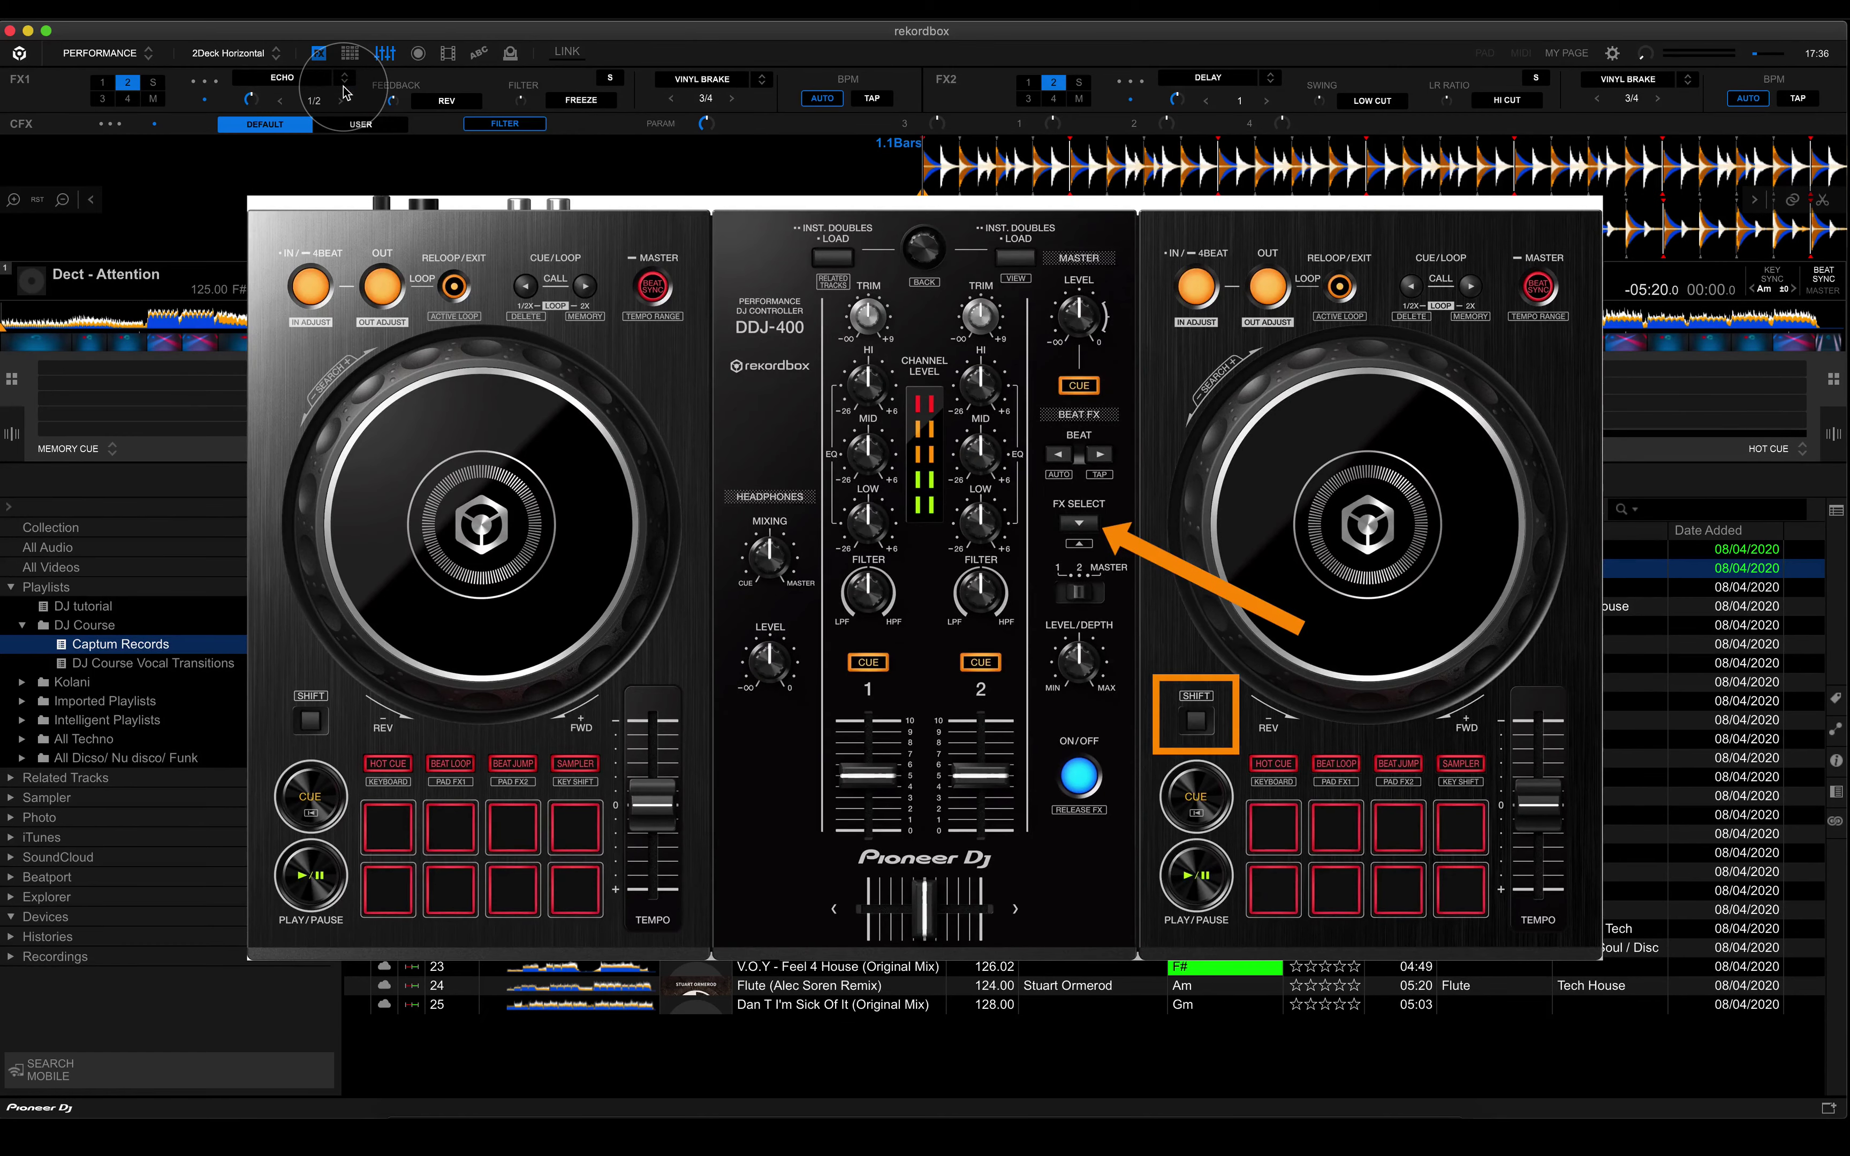
click(344, 79)
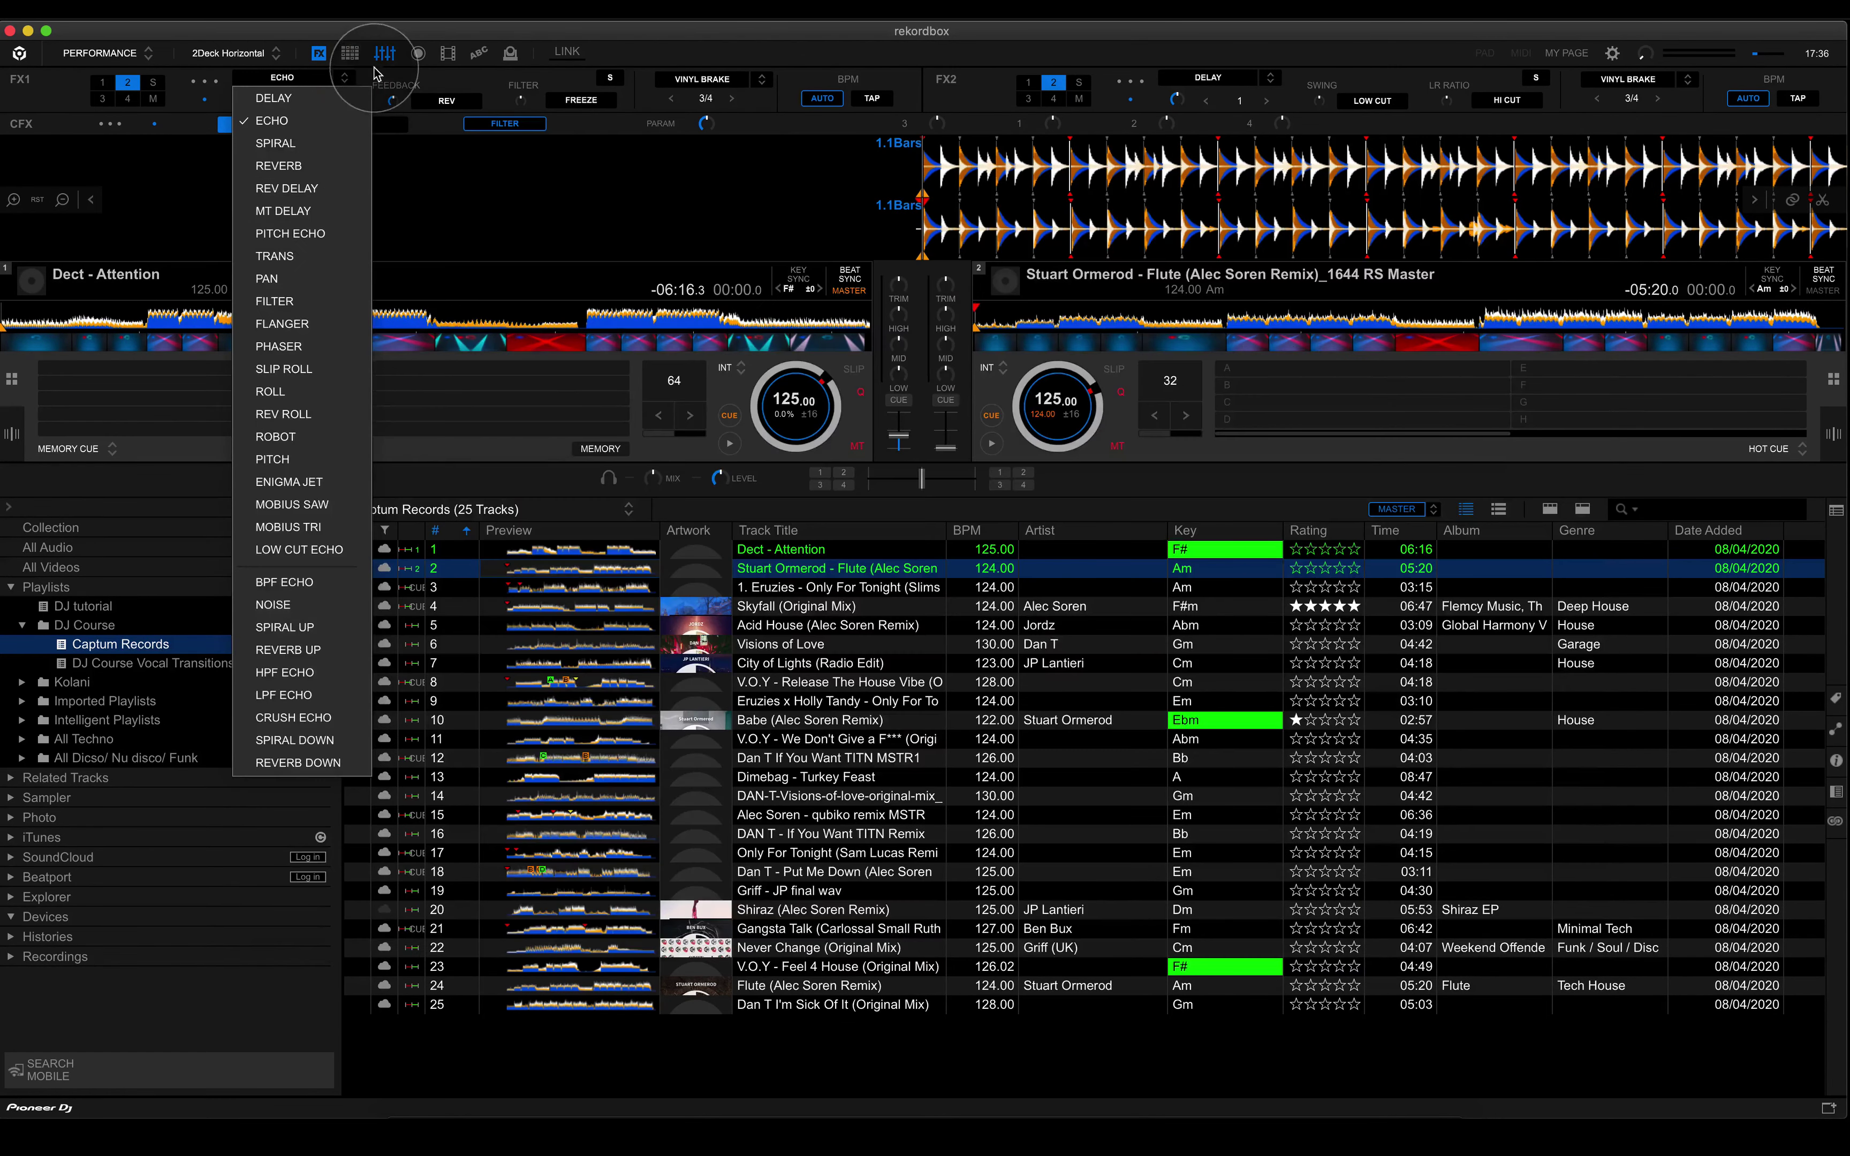
click(373, 85)
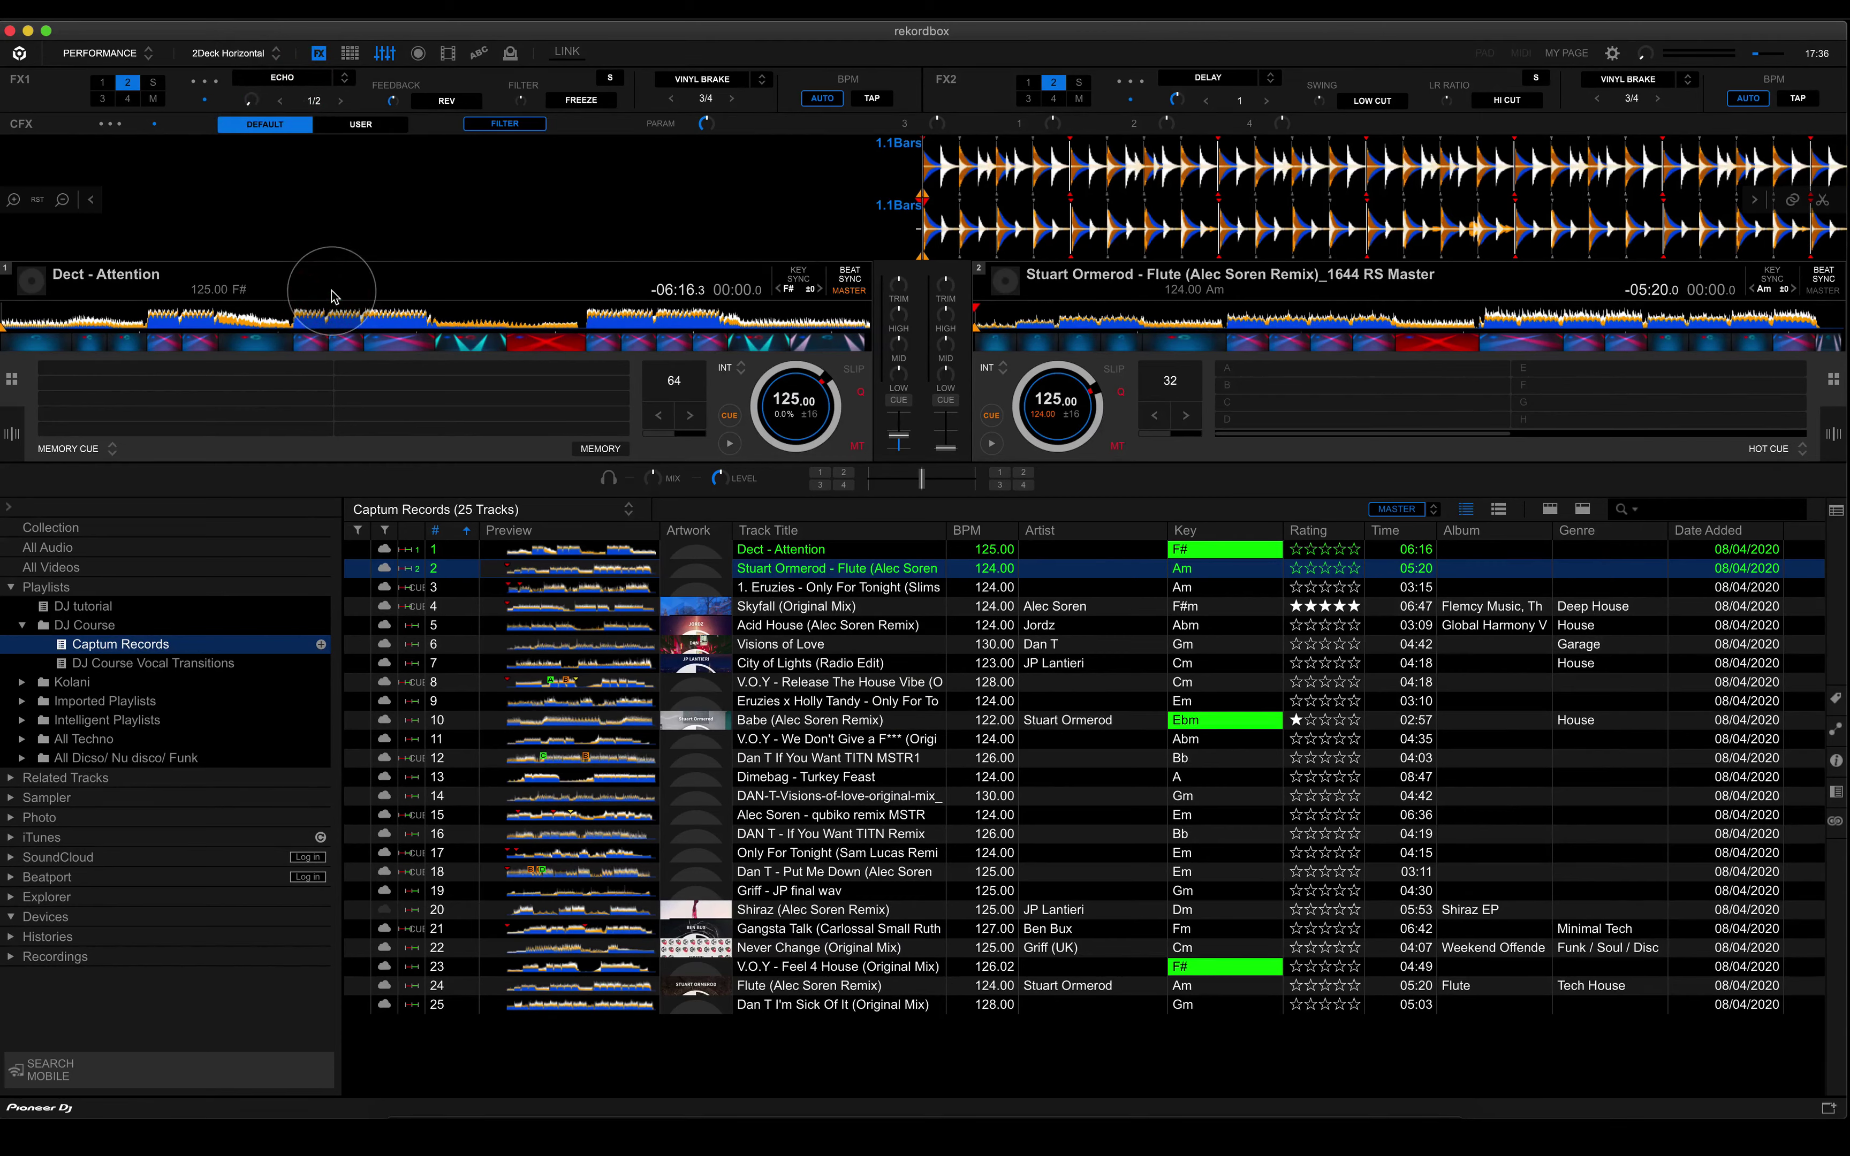
click(280, 100)
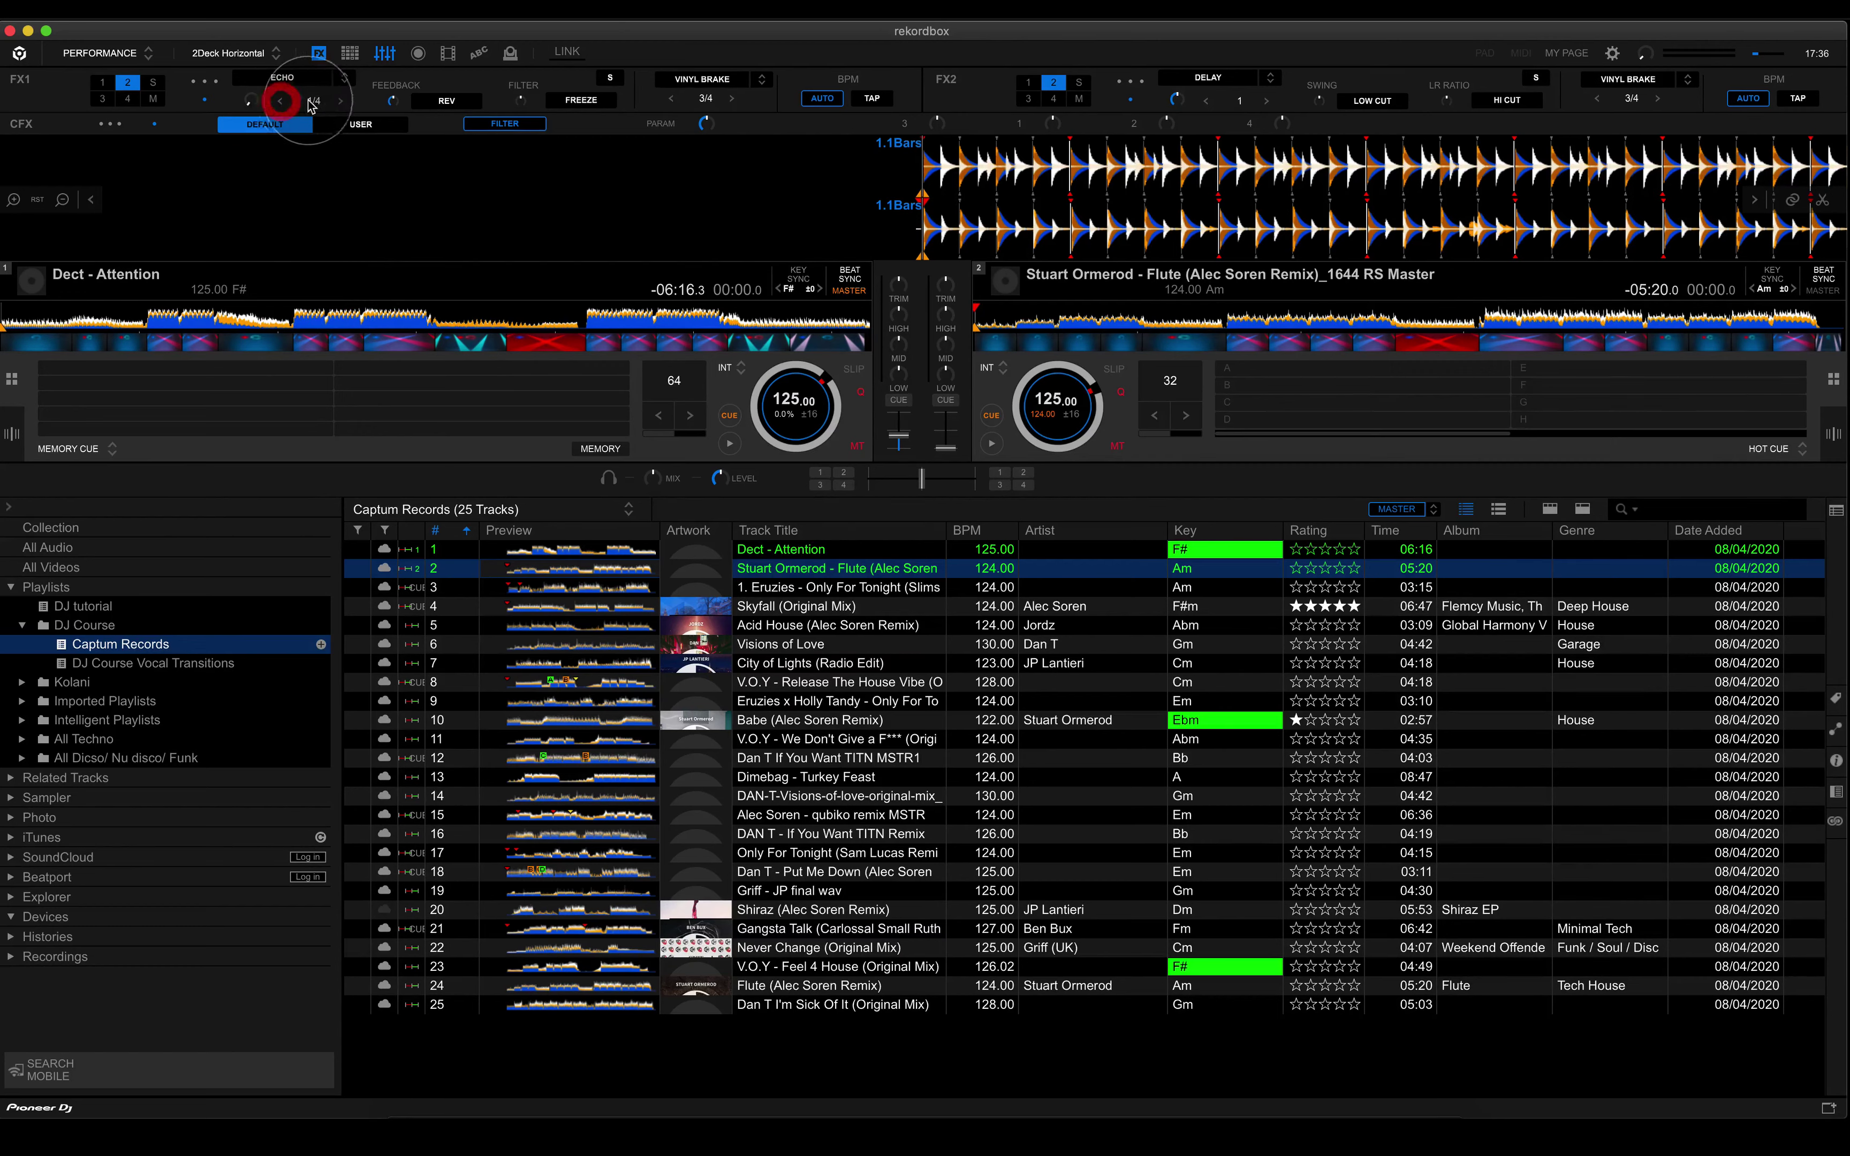
click(349, 79)
click(280, 166)
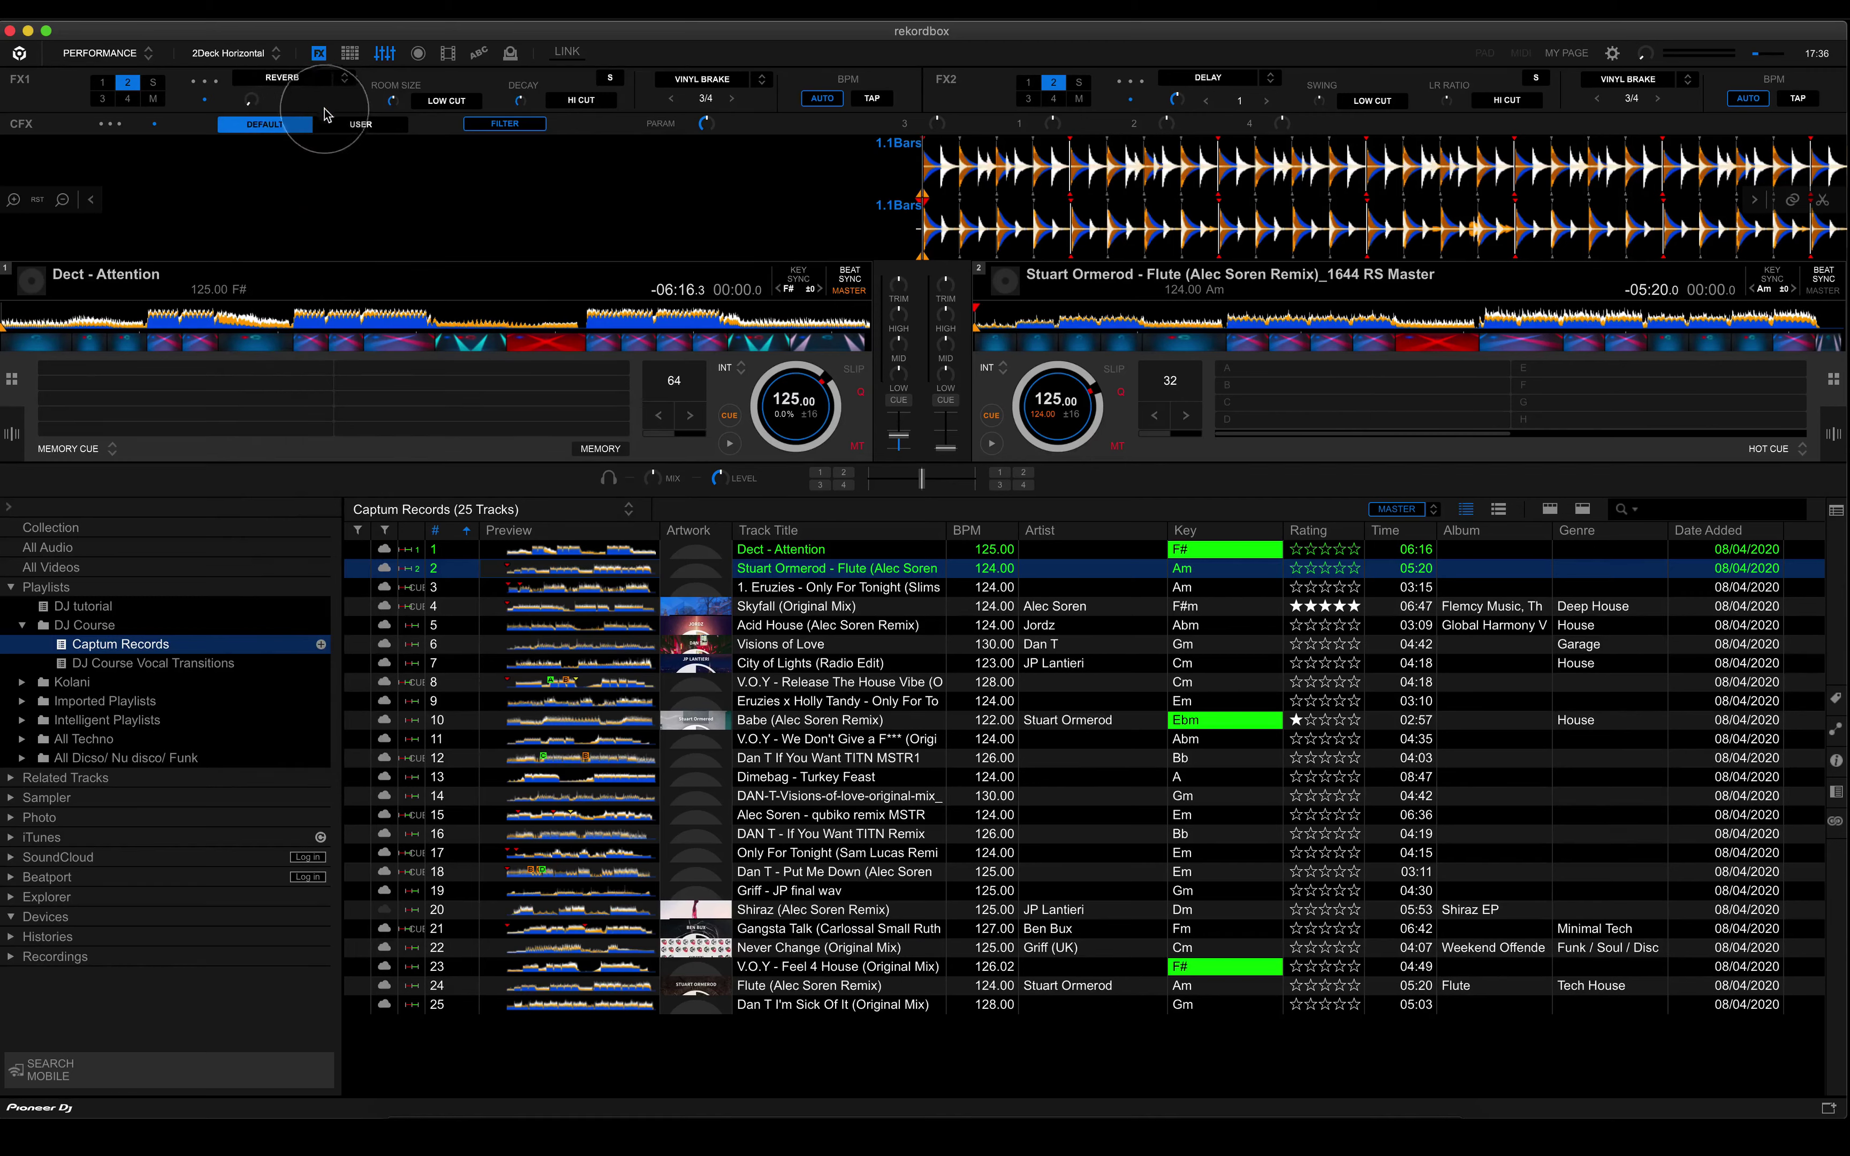
mouse_move(390, 107)
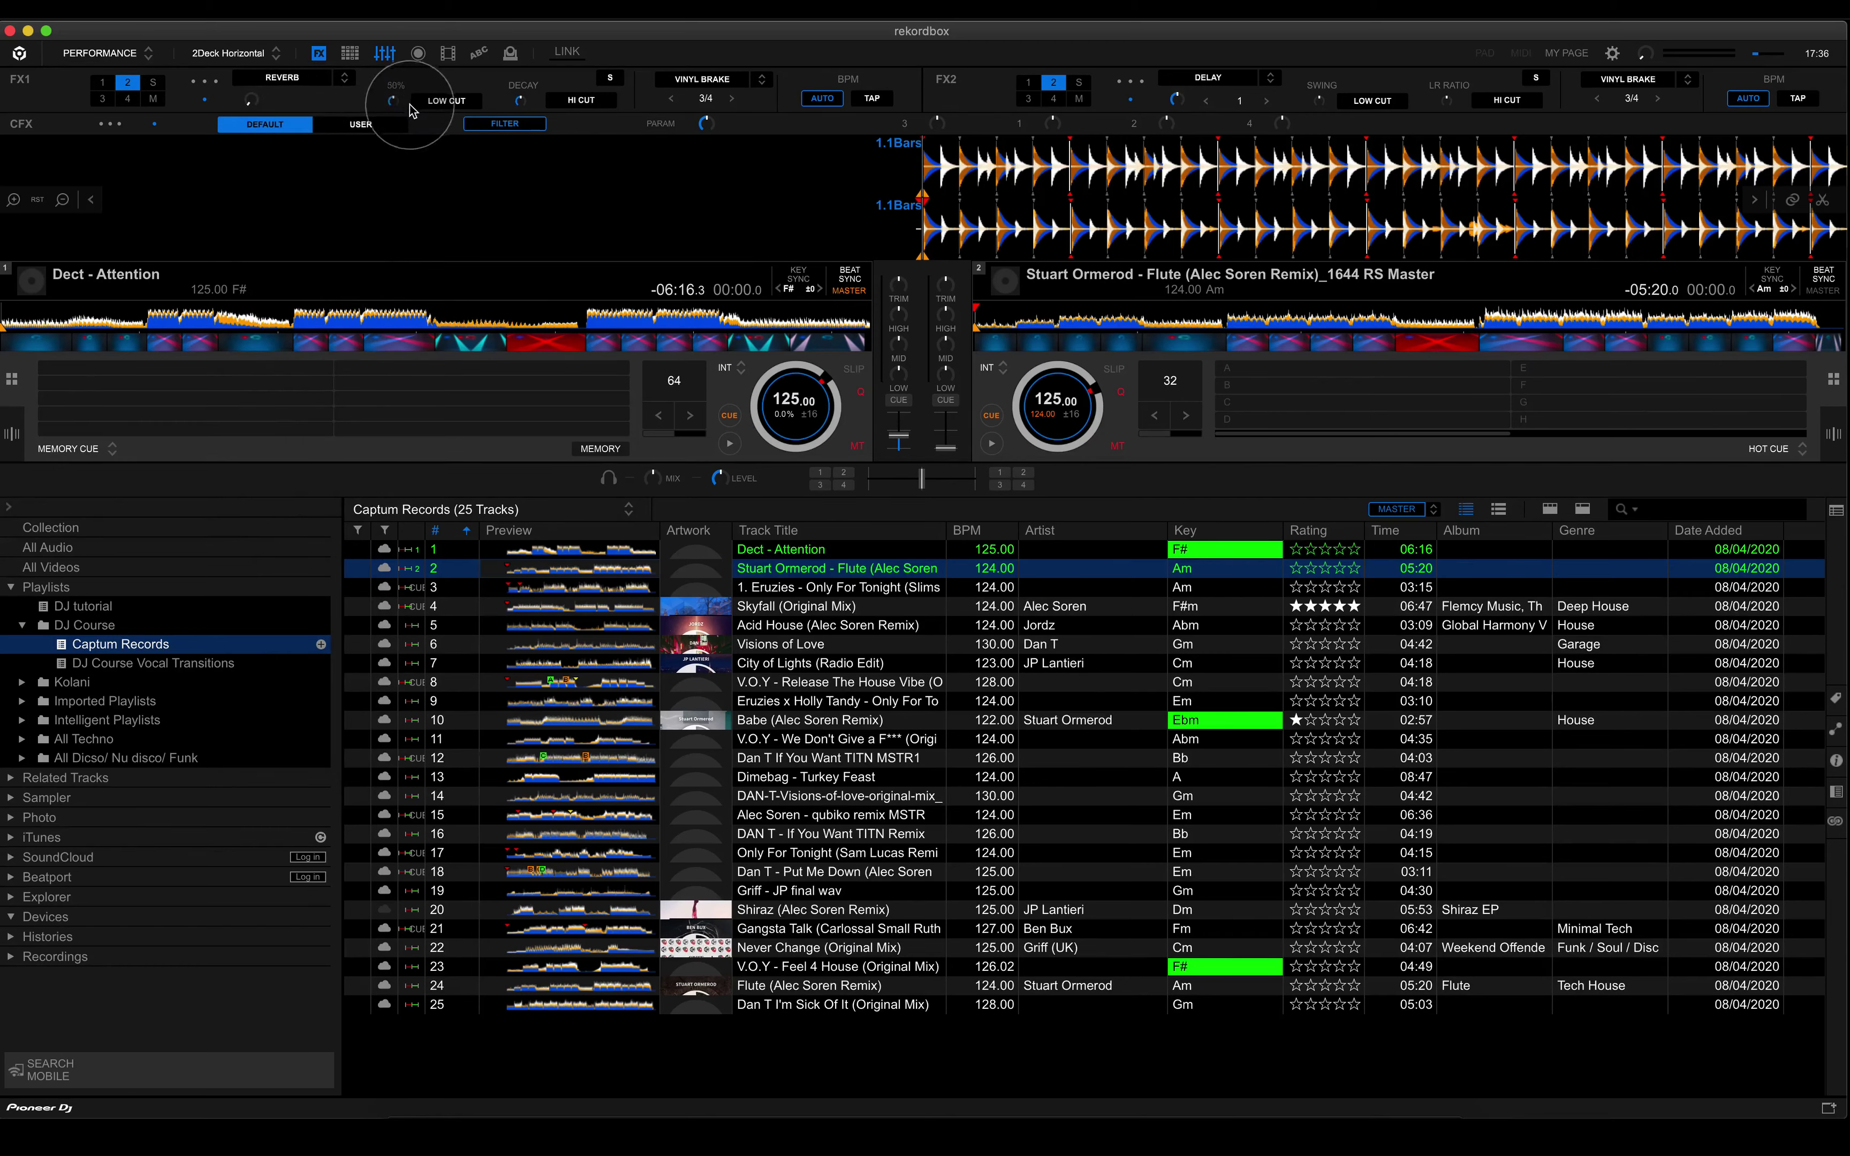
click(413, 131)
click(321, 77)
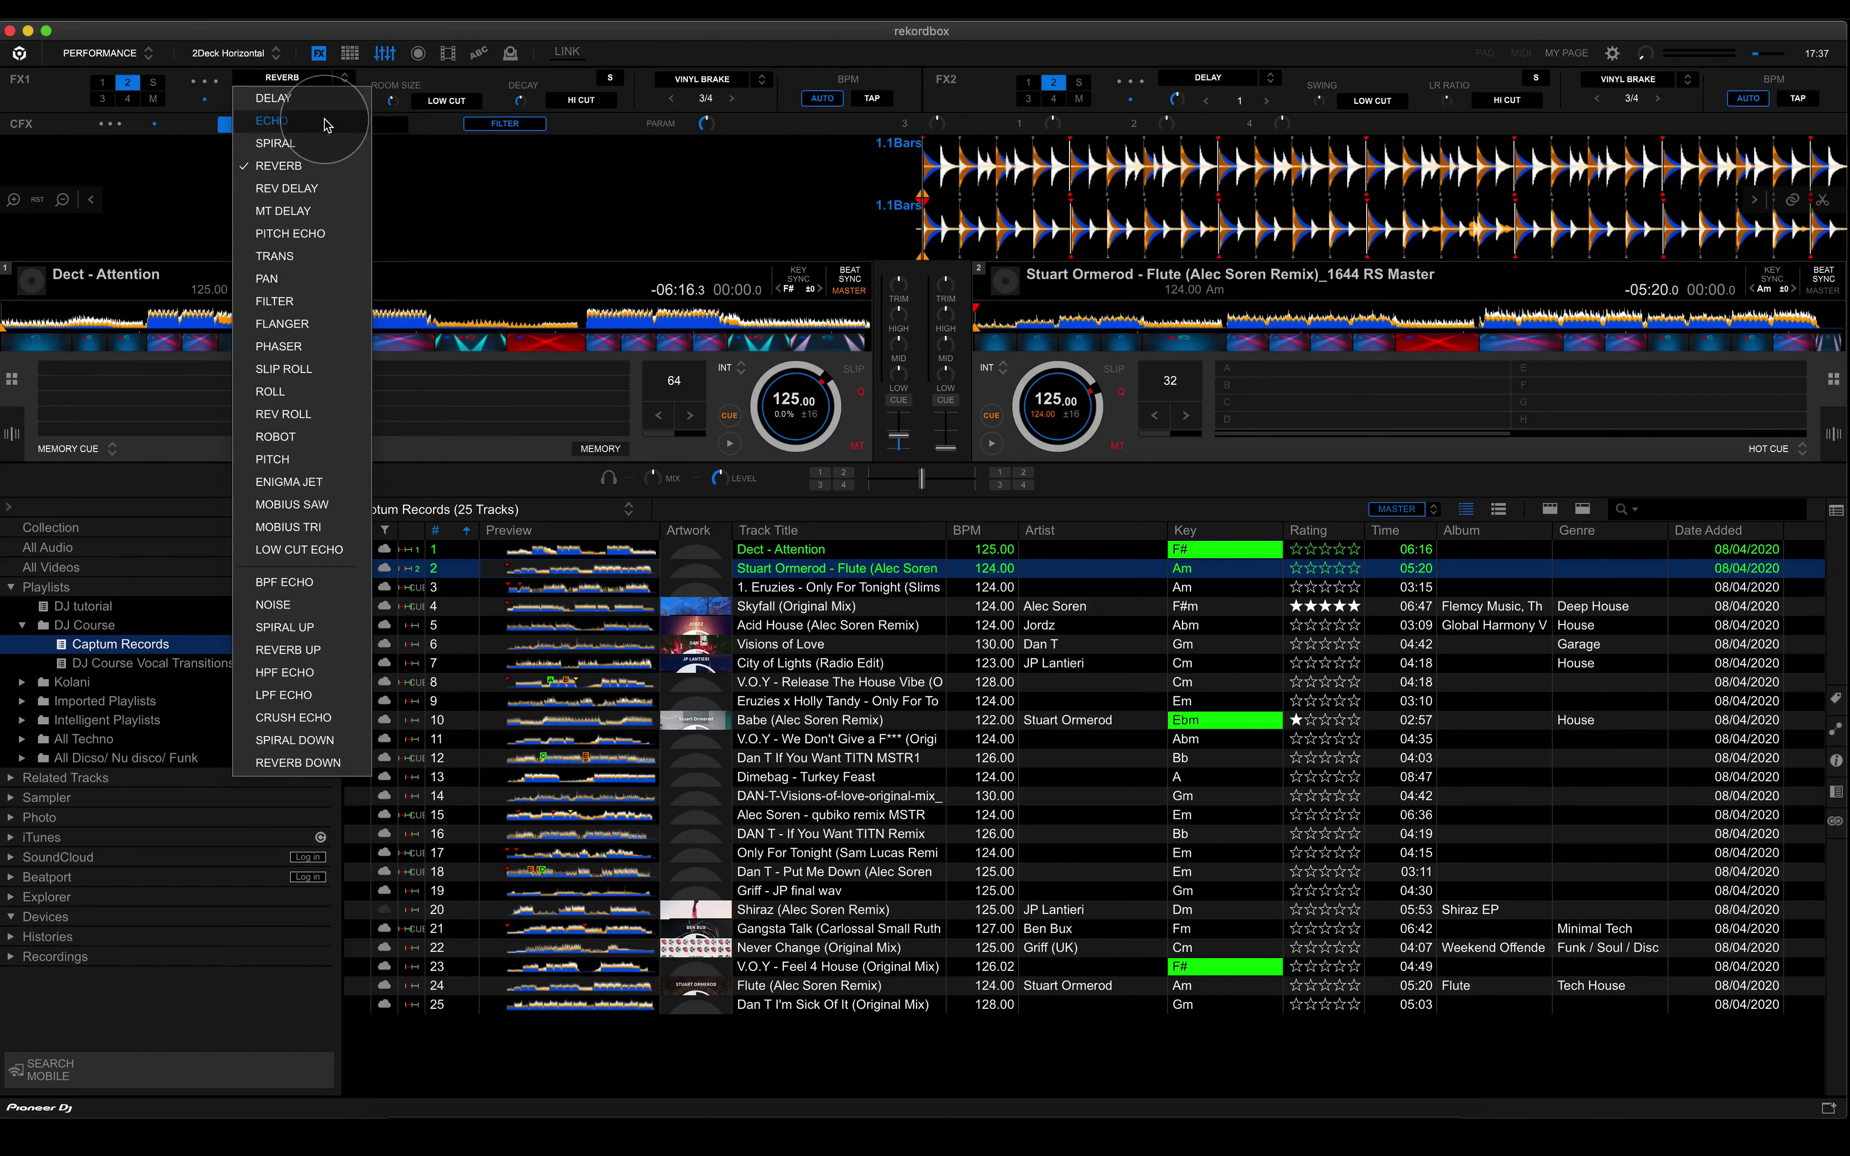
click(328, 122)
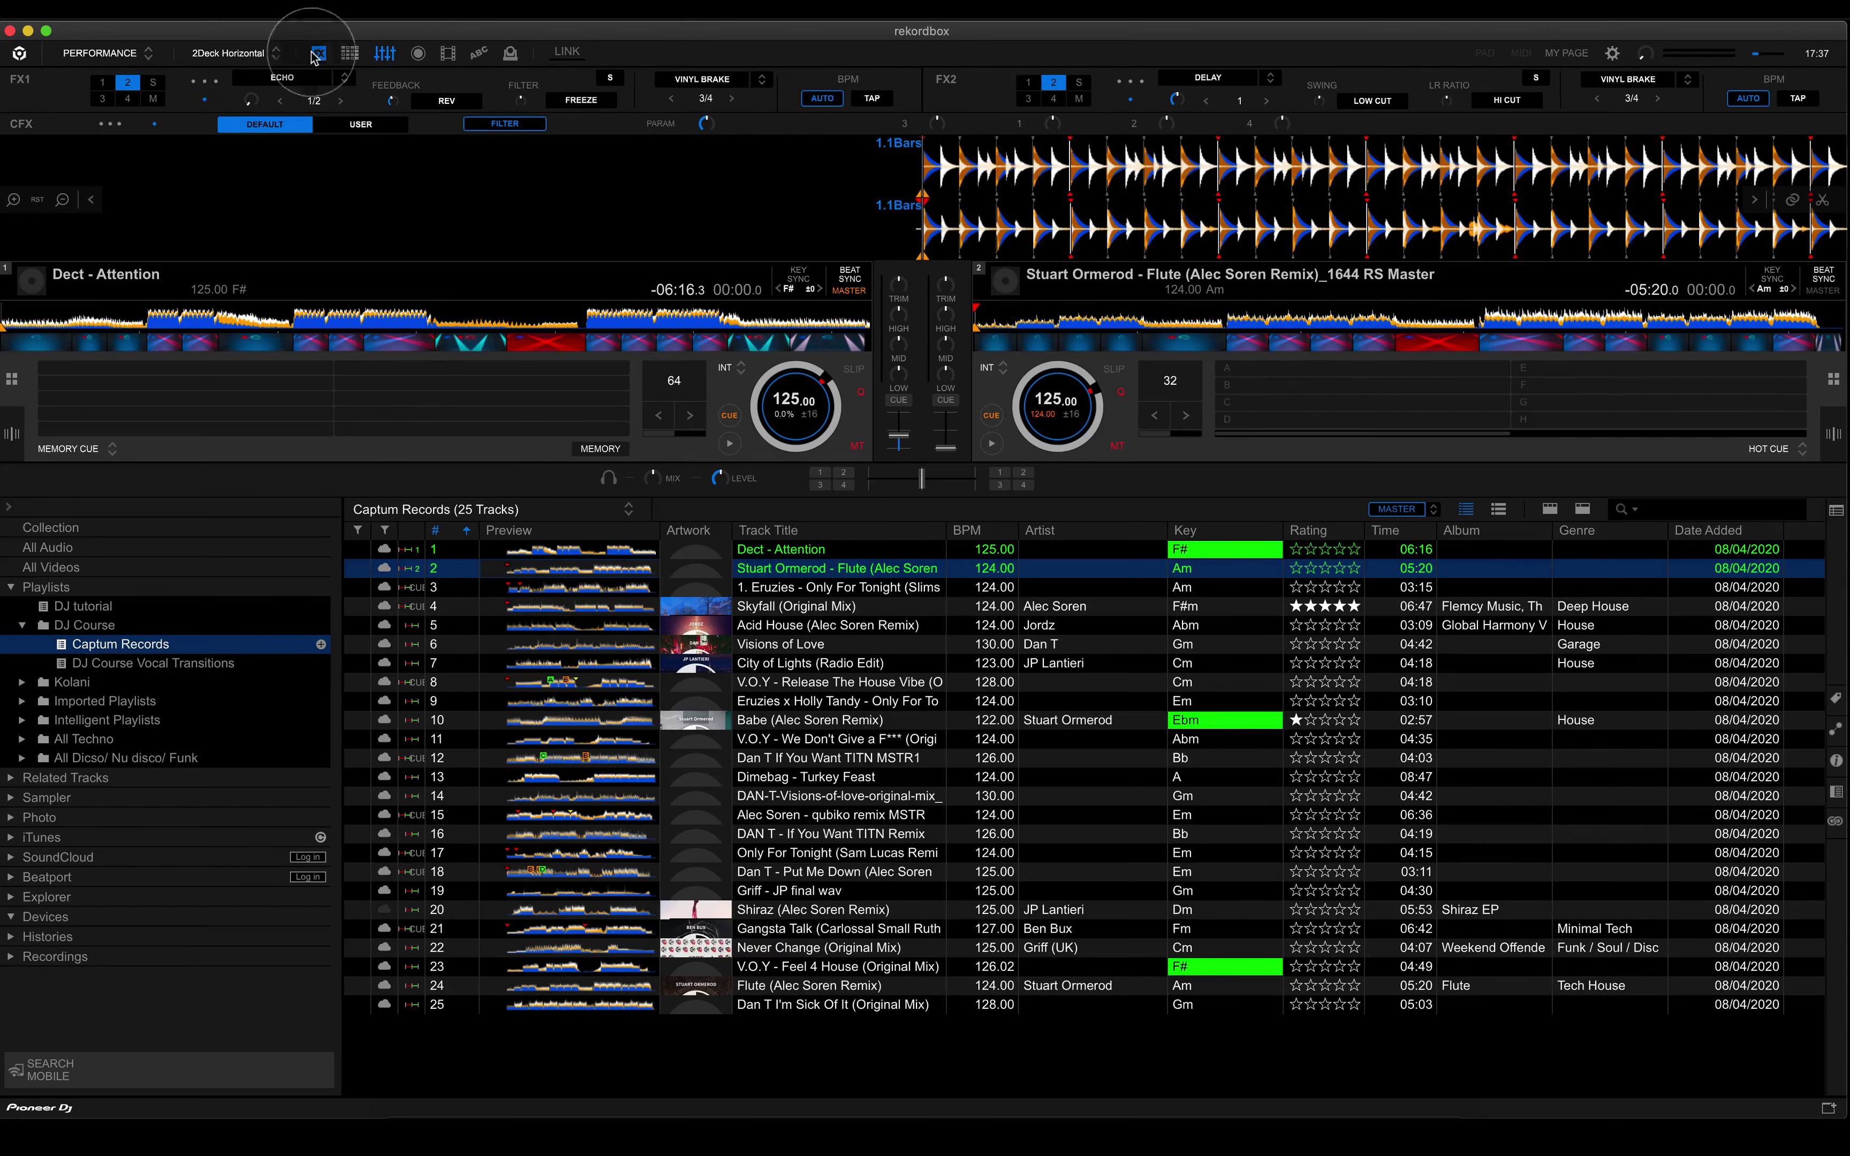
Raise the Echo beat timing to 1 beat, then return it to 1/2 beat.
click(341, 100)
click(341, 100)
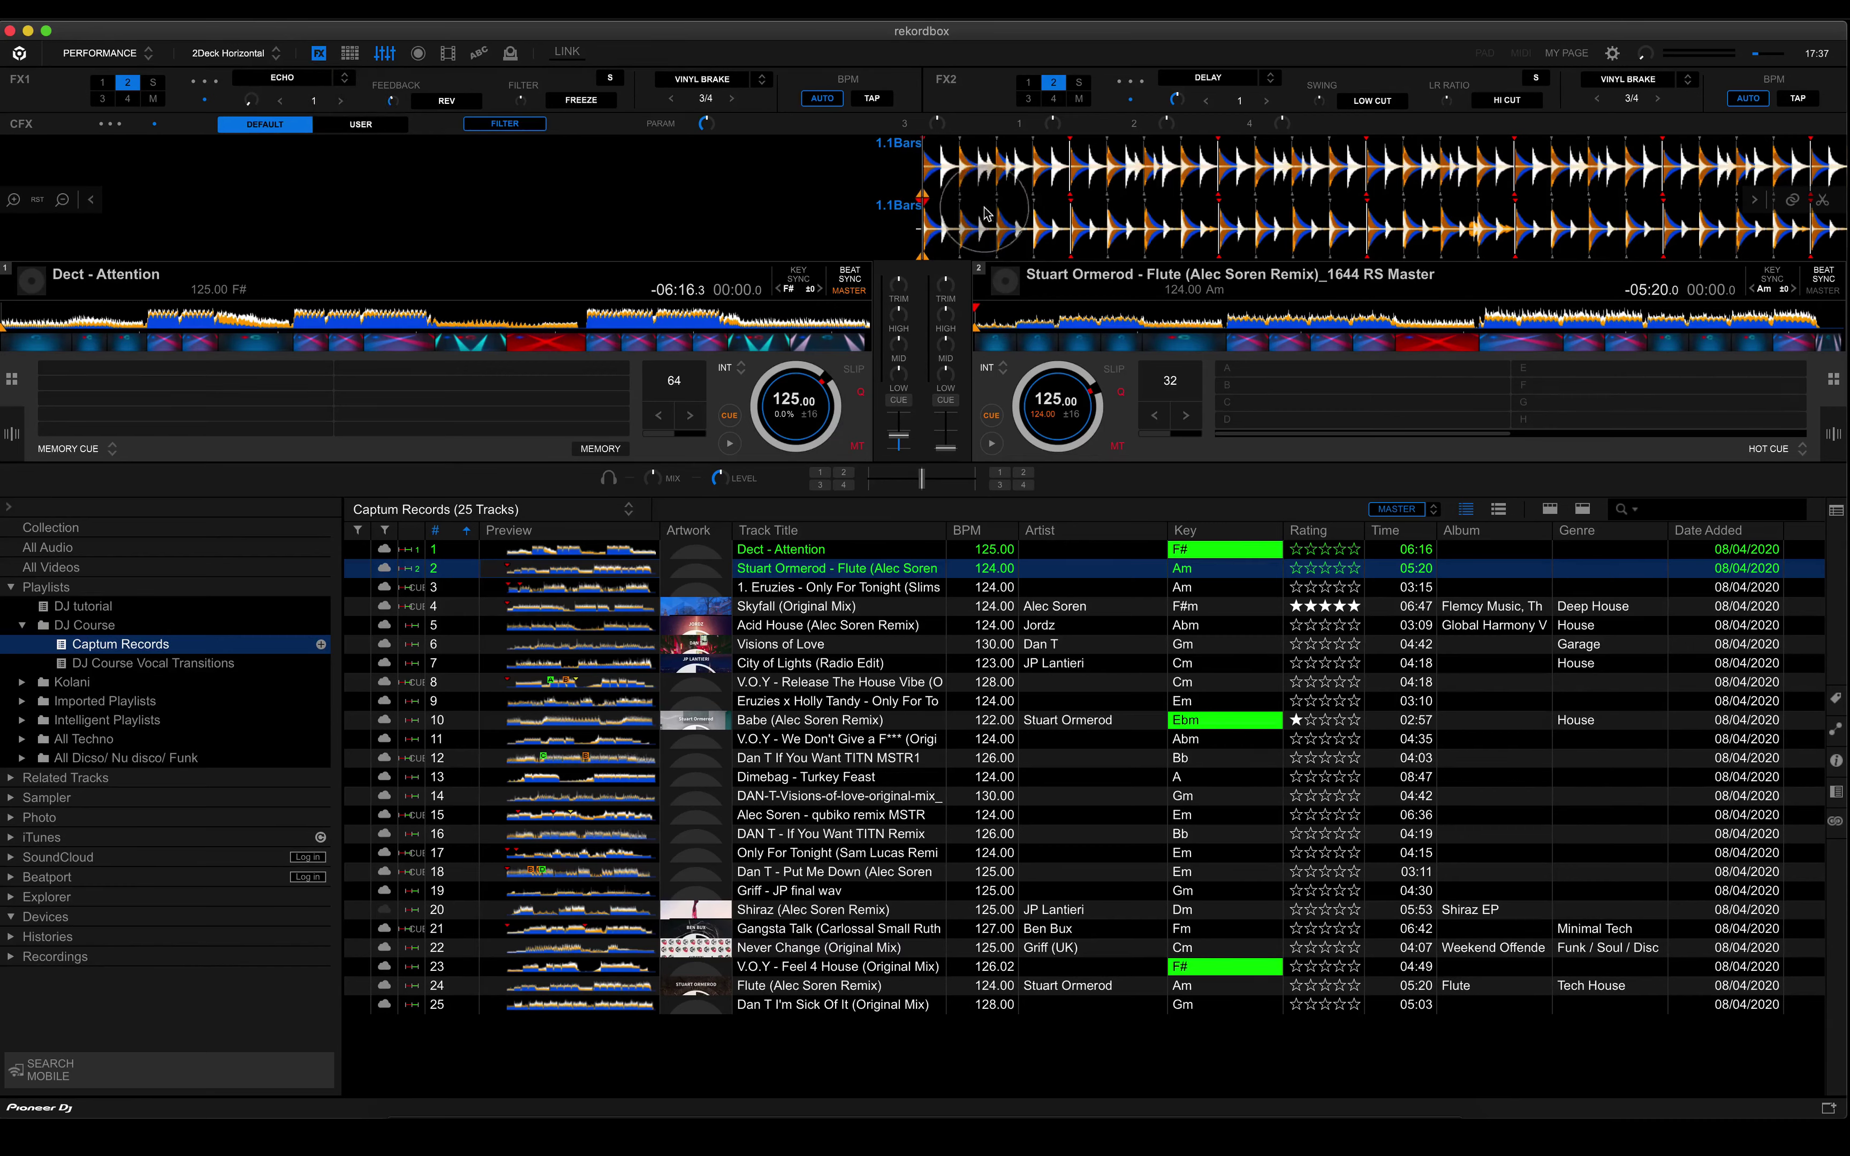
click(280, 101)
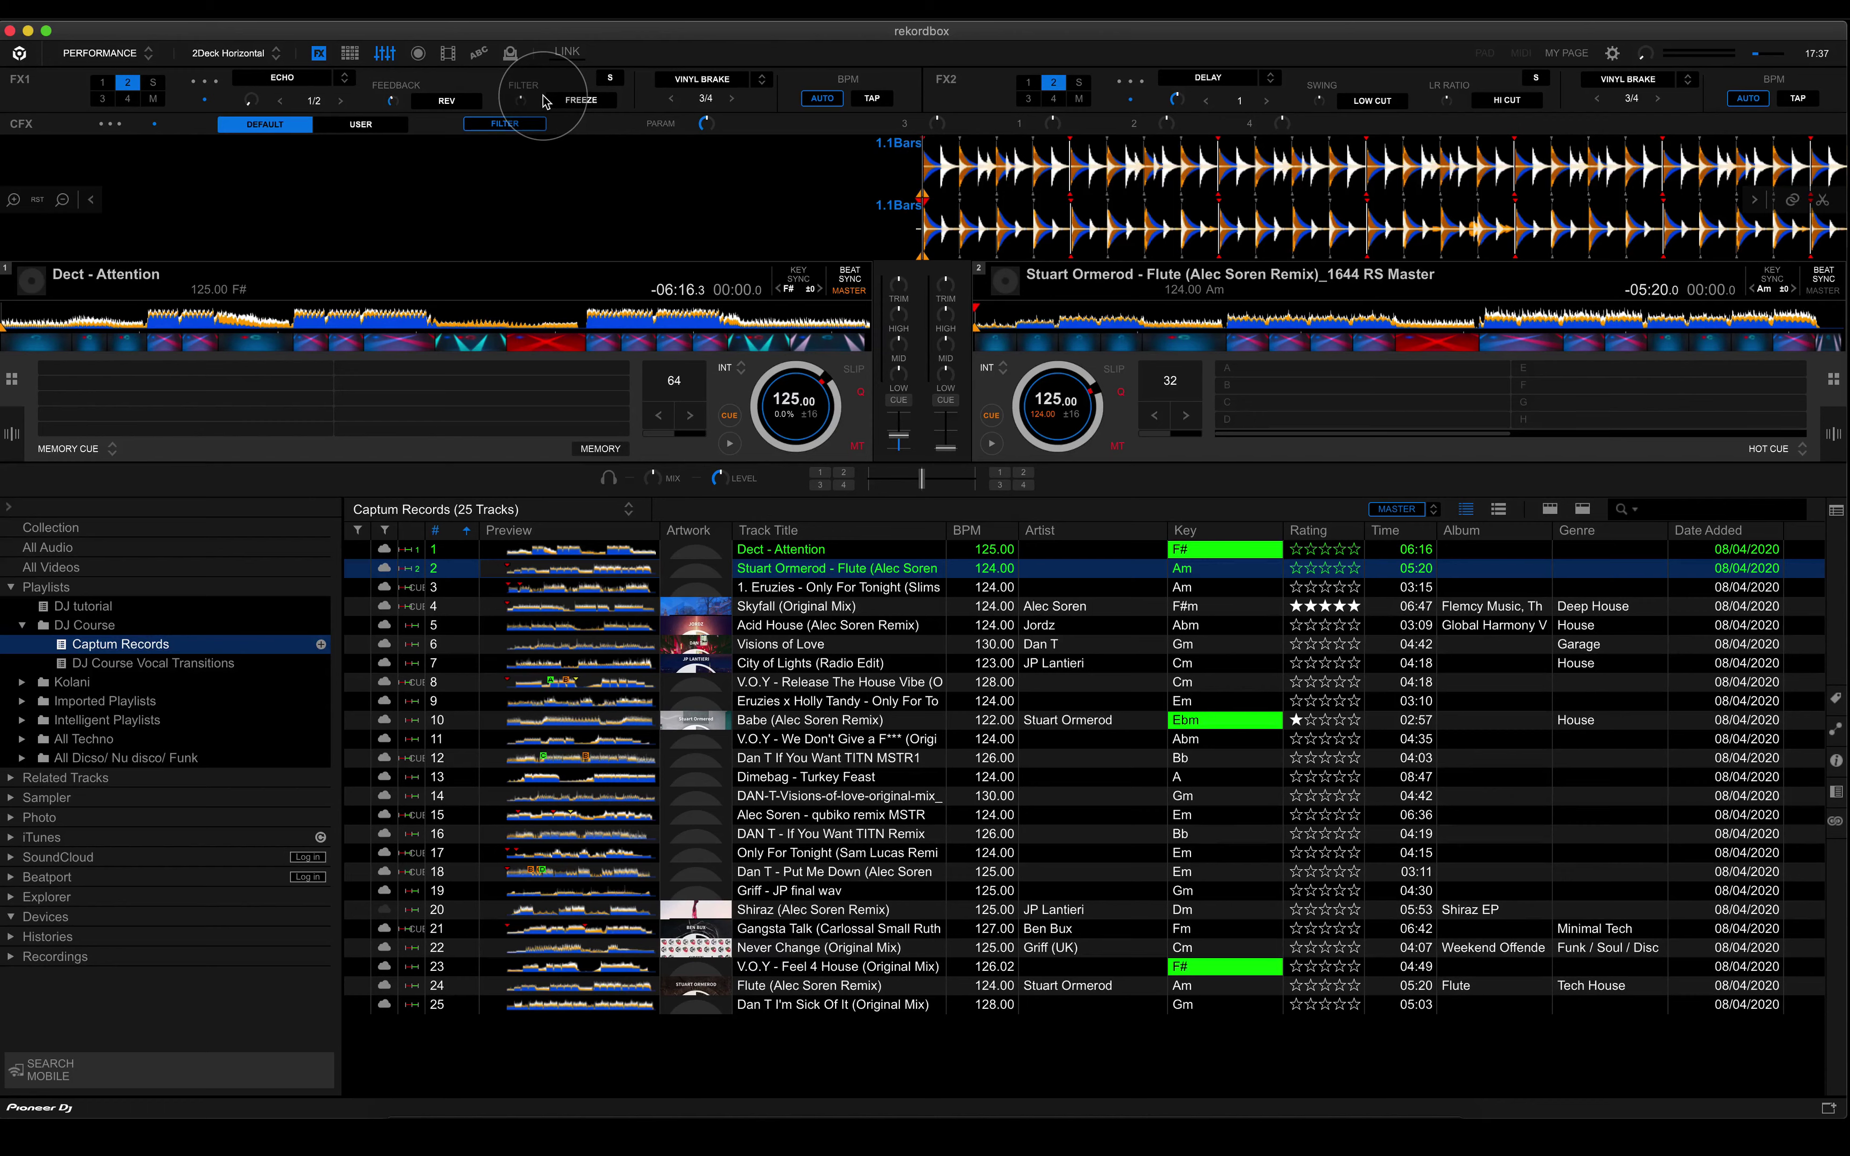
Toggle Echo's reverse on and off, then set its filter to HPF 40.
click(470, 105)
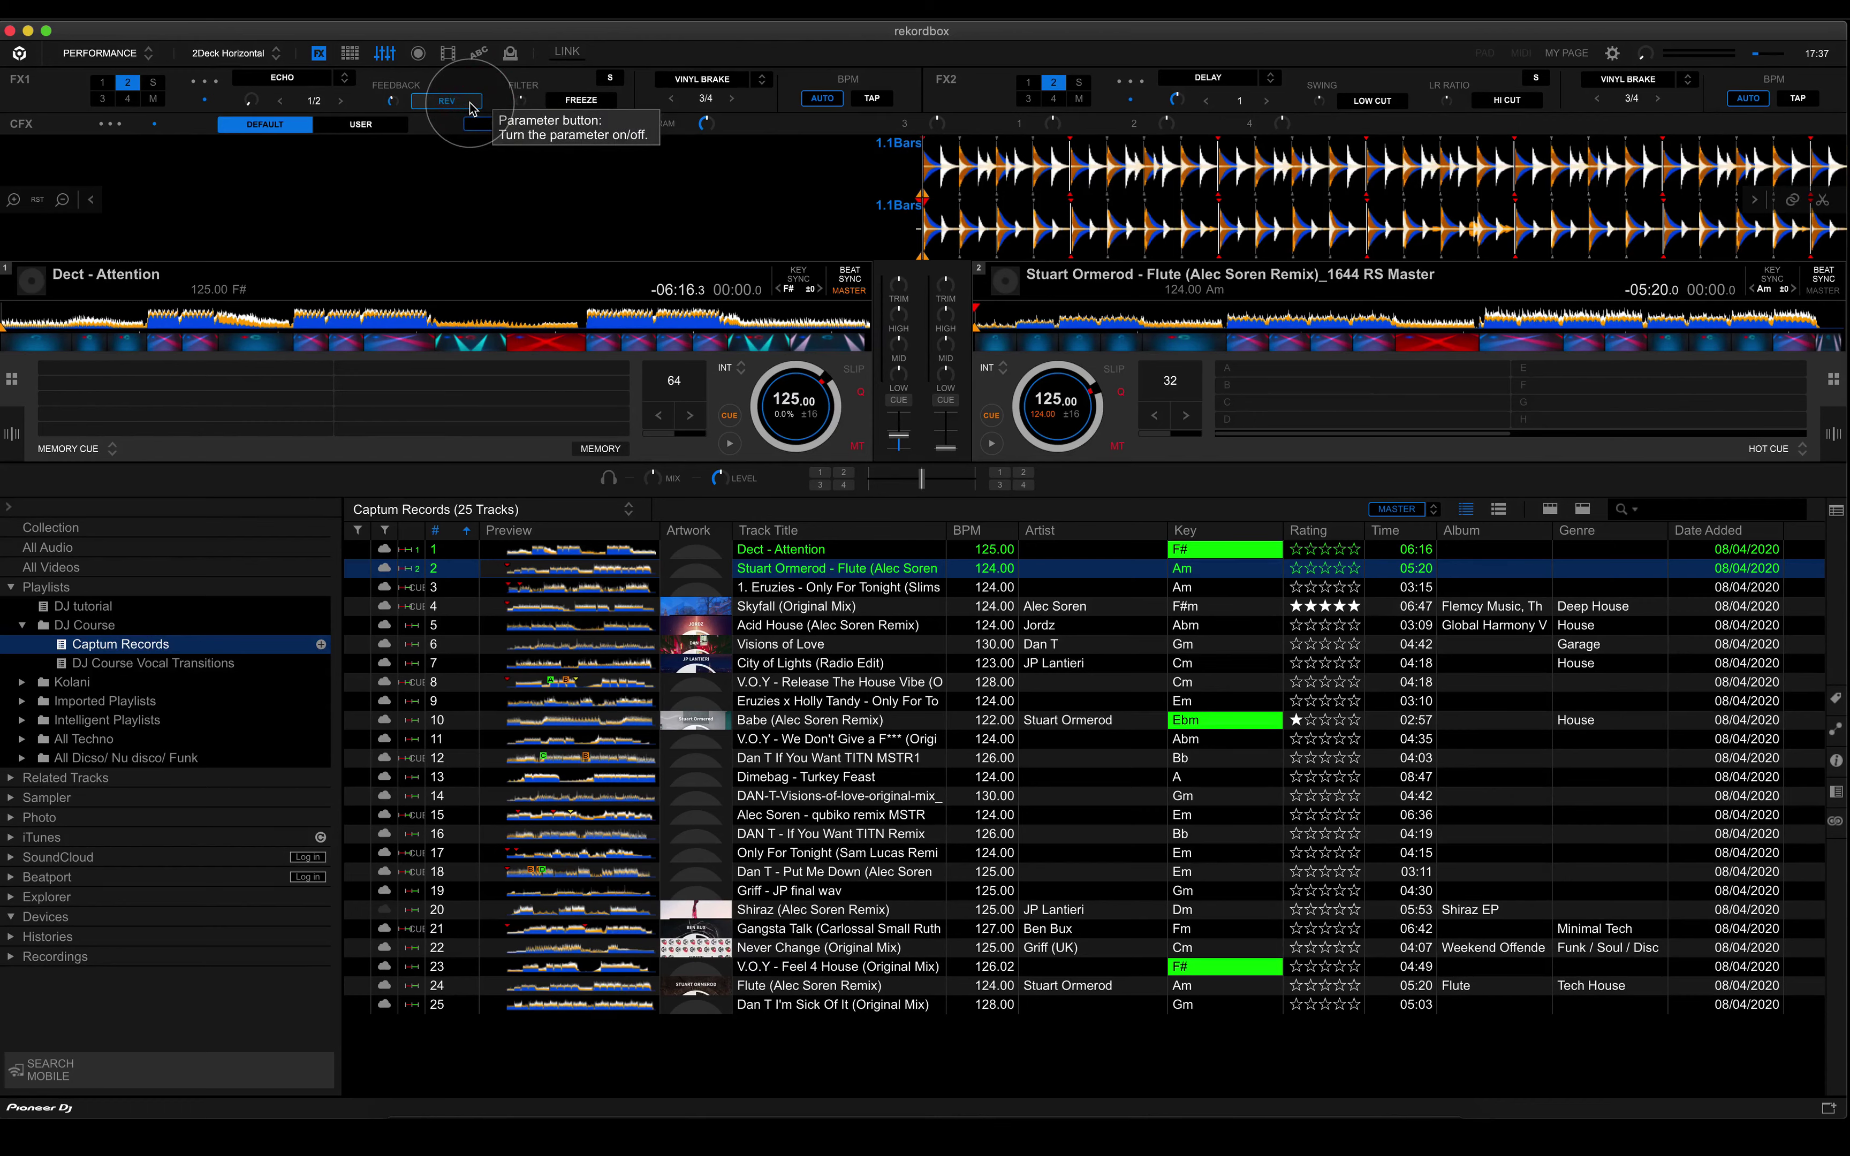
click(469, 109)
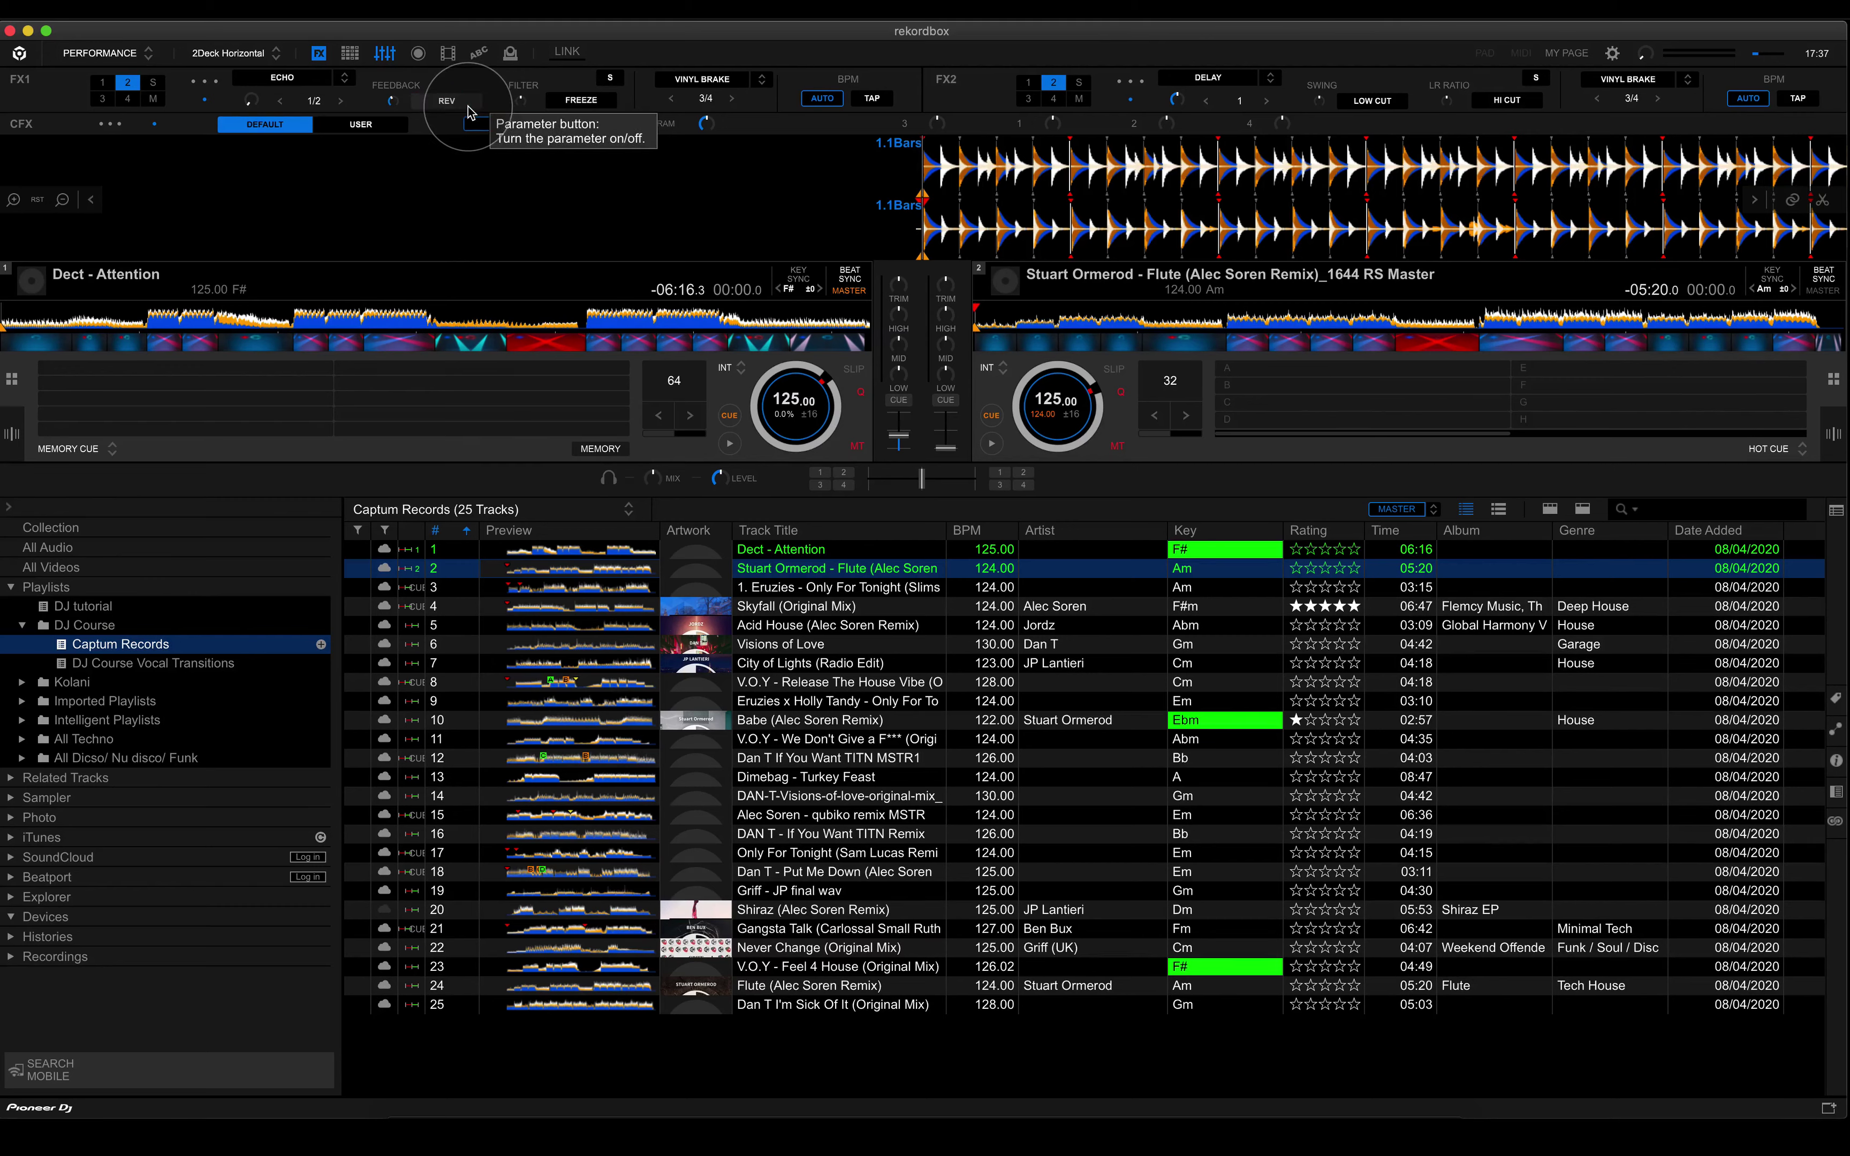
click(520, 96)
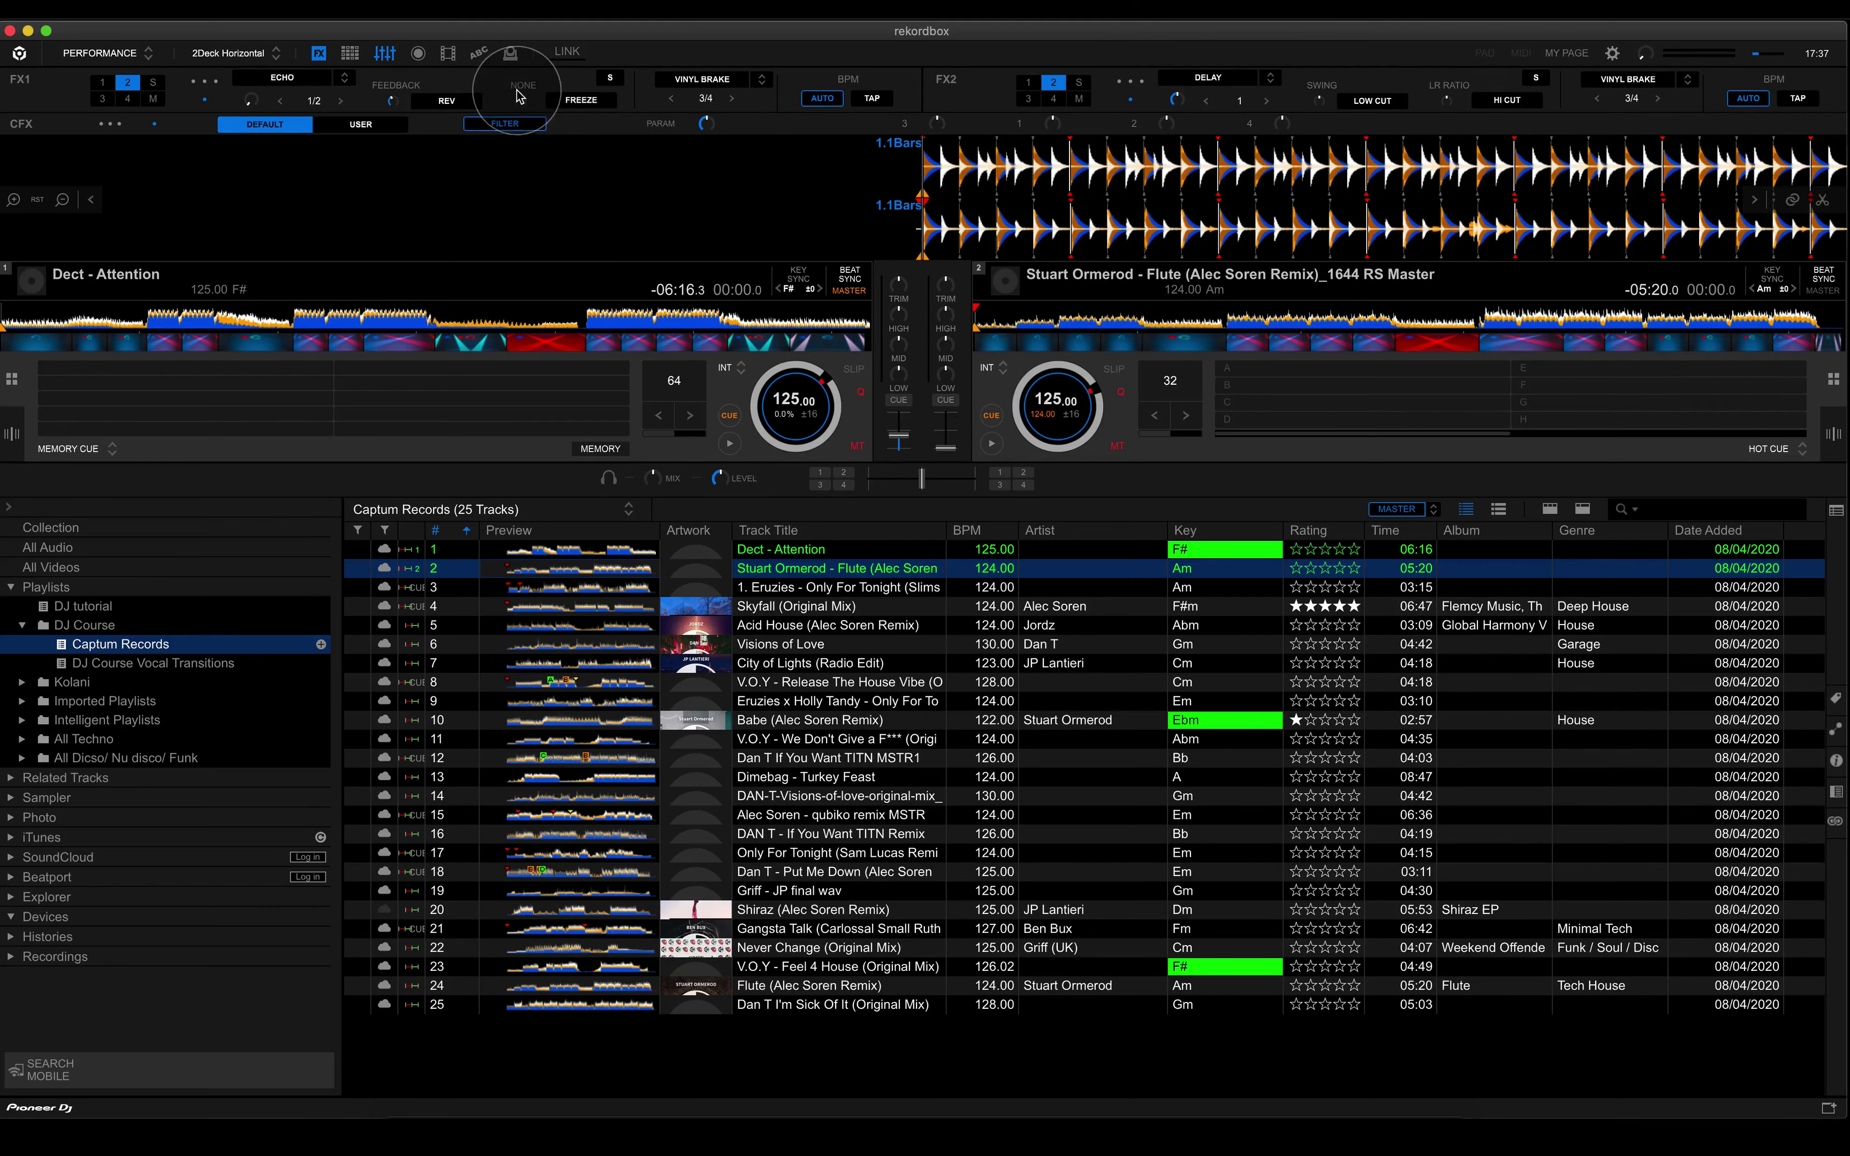
mouse_move(517, 96)
mouse_down()
mouse_move(542, 186)
mouse_move(527, 100)
mouse_up()
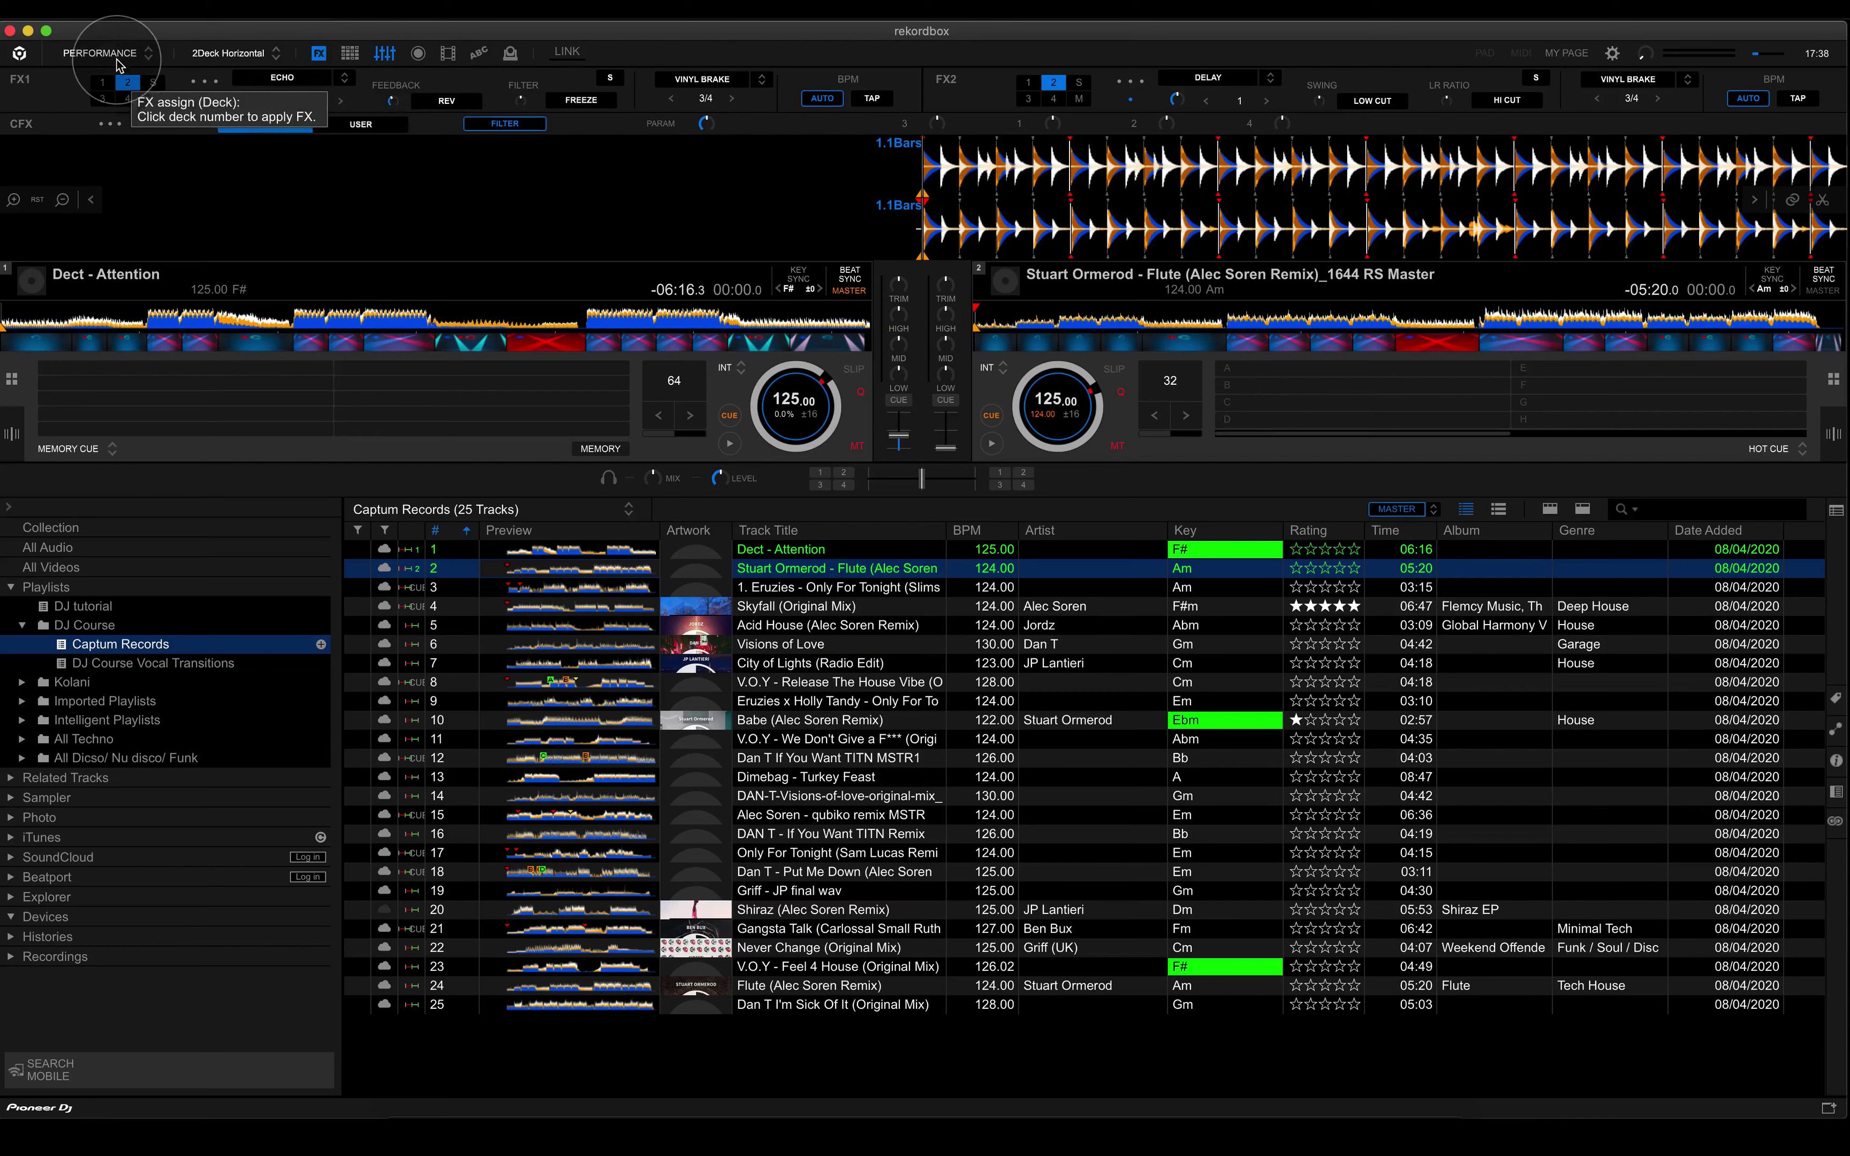
click(96, 71)
click(92, 56)
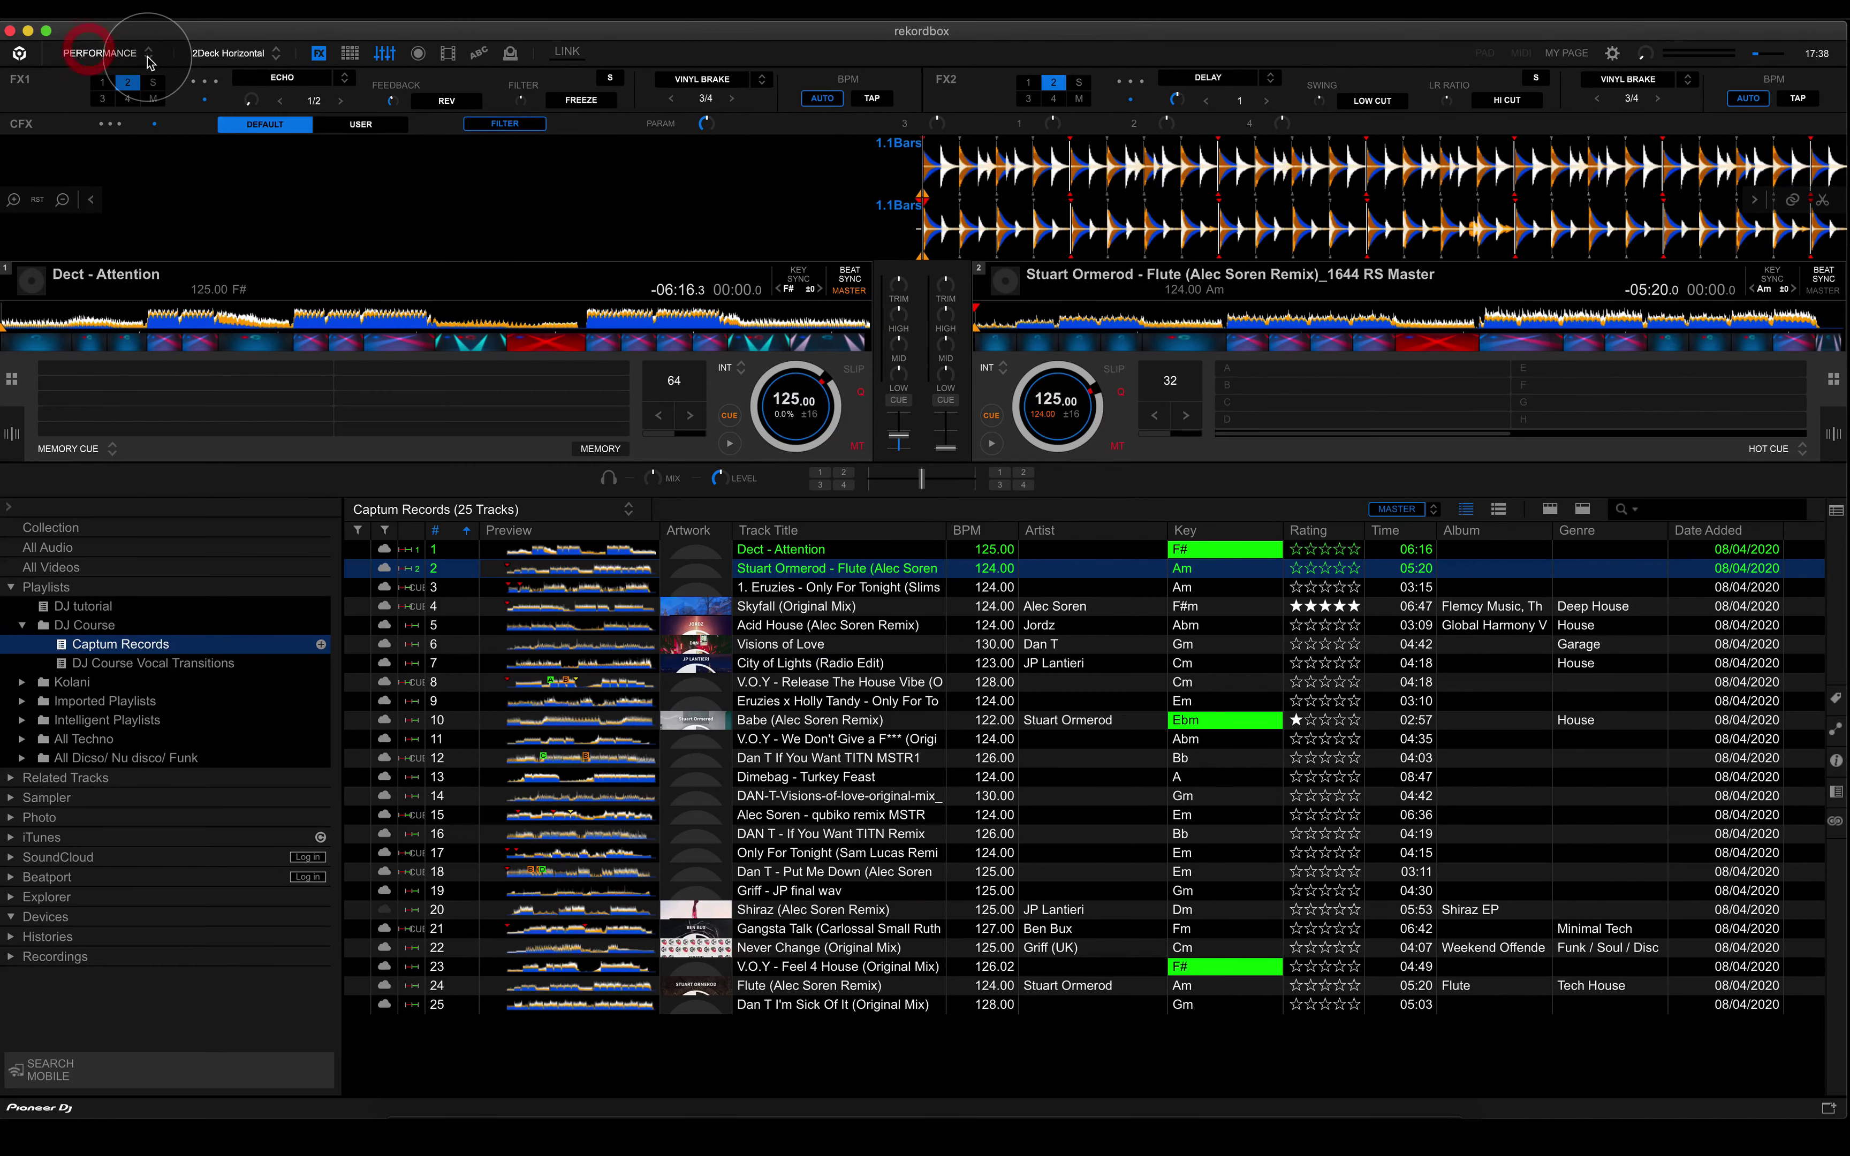